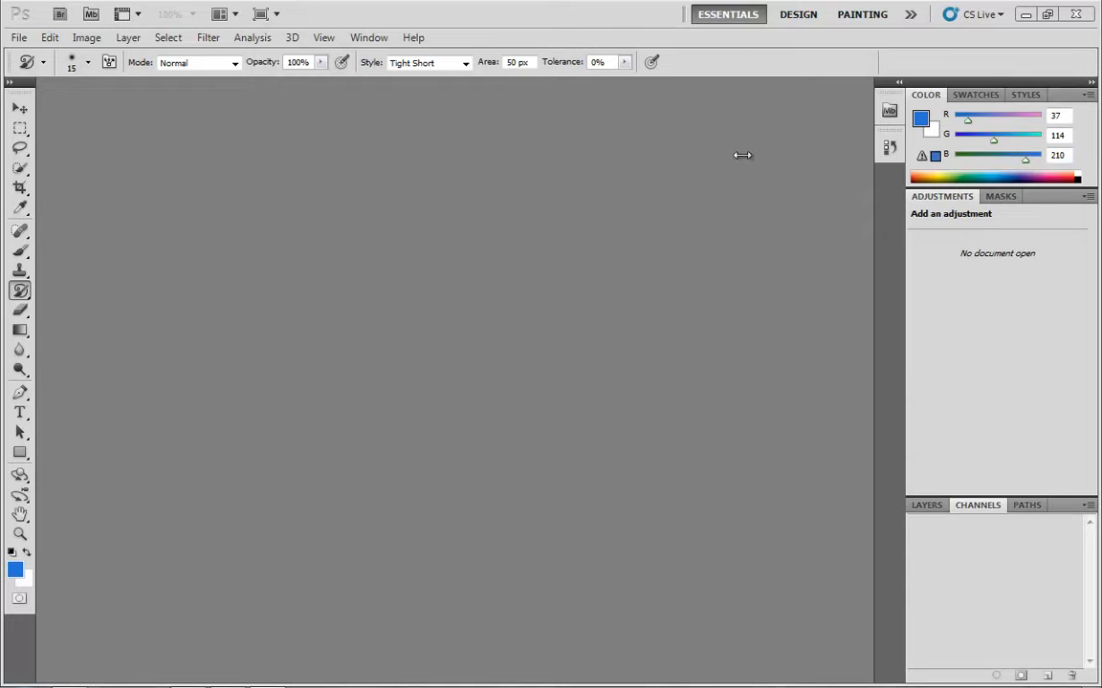
- Reset the Essentials workspace to its default layout
click(719, 19)
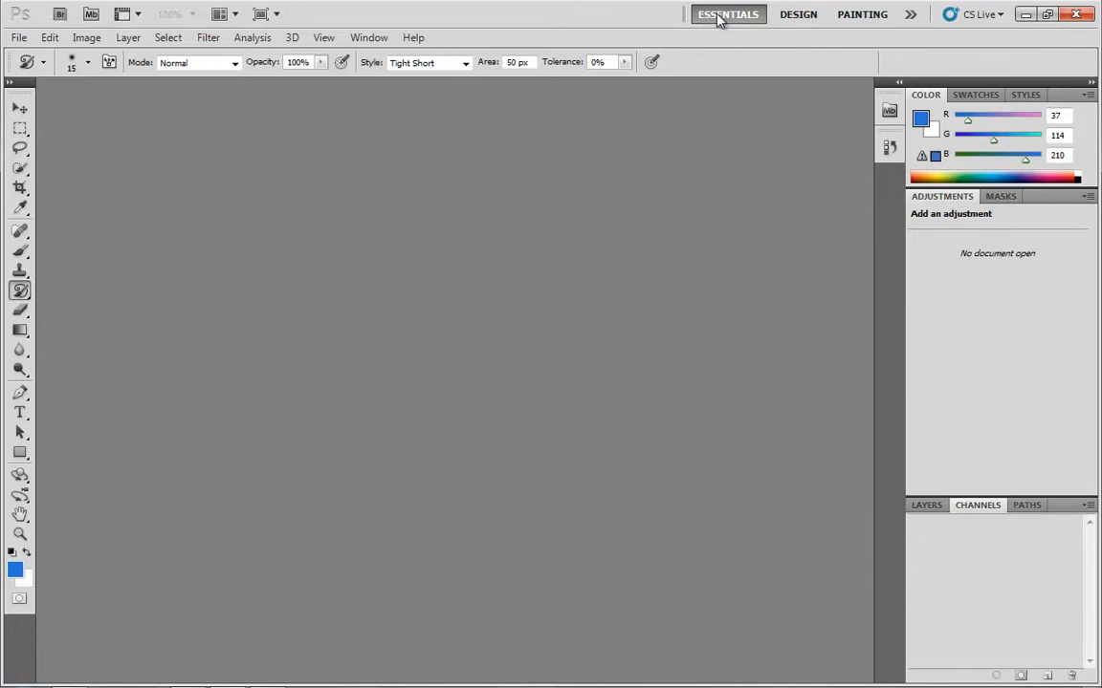
click(911, 16)
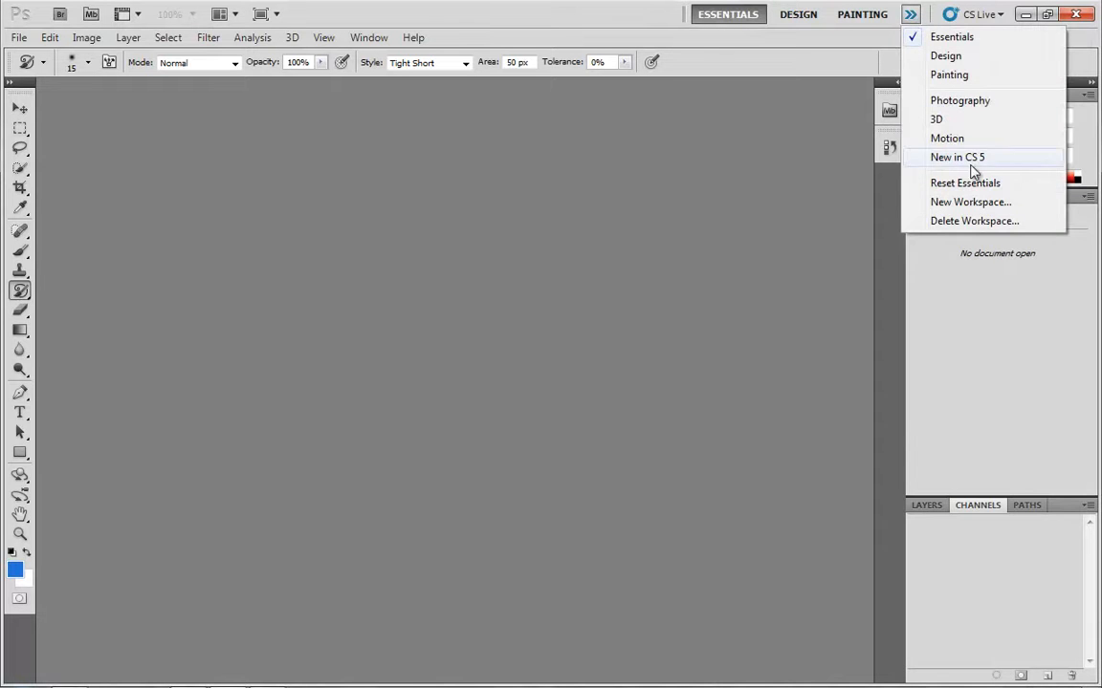
click(966, 183)
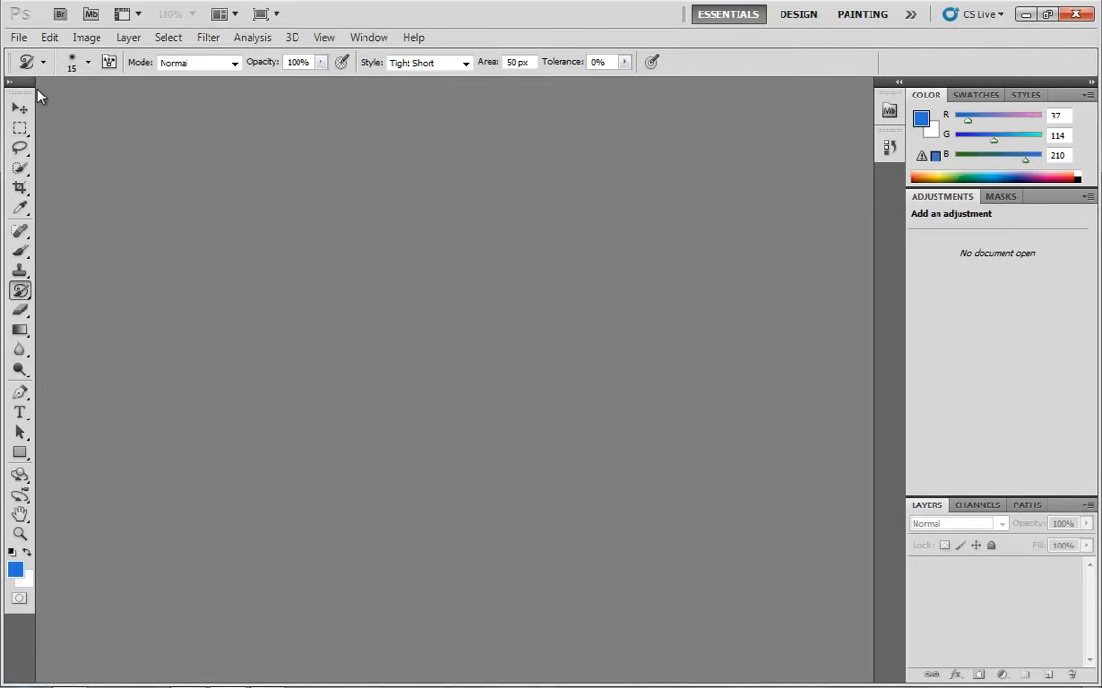
- Open the recent file Penguins.jpg
click(18, 37)
mouse_move(59, 155)
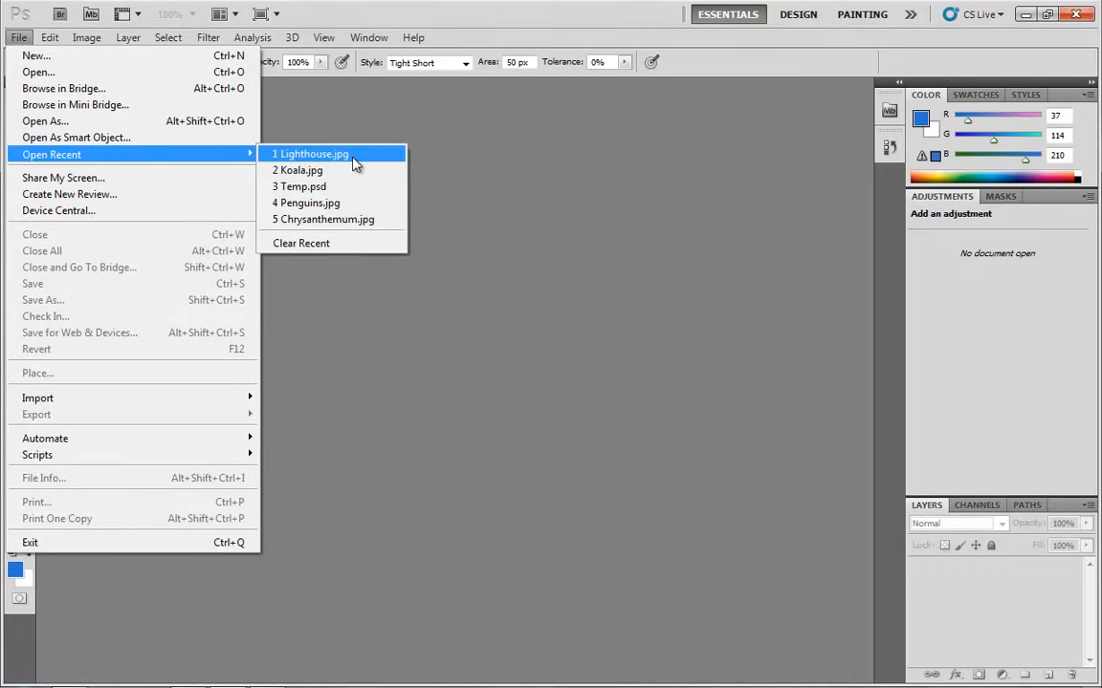
click(337, 202)
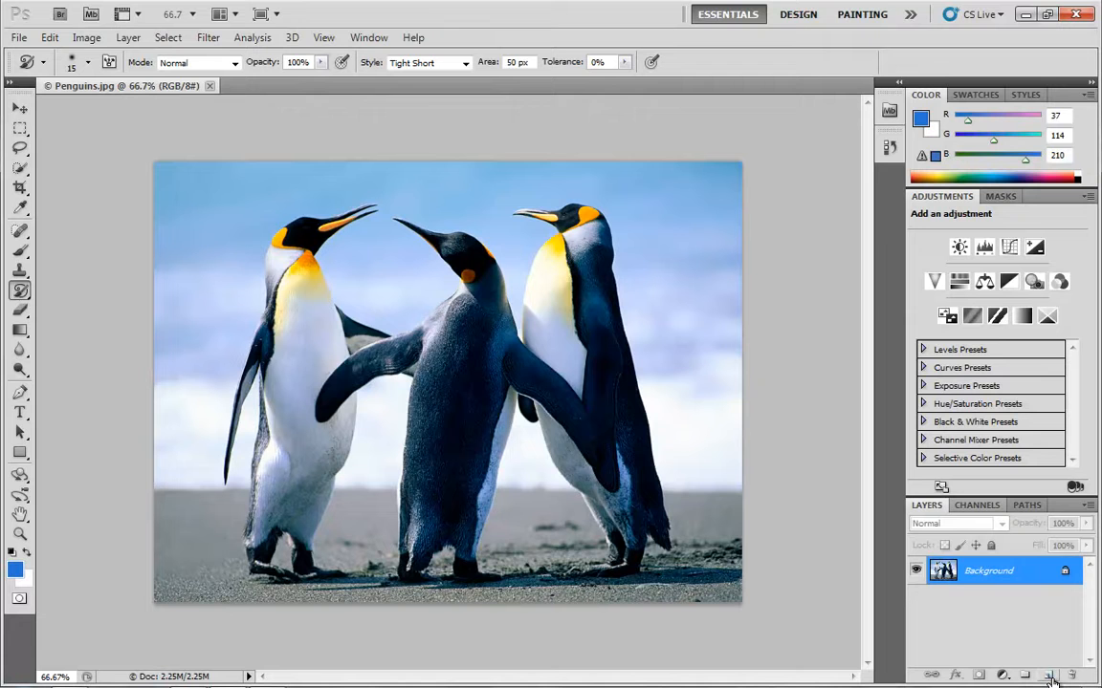
- Add a new layer and brush red dots (RGB 210, 37, 37) over the penguins' eyes
click(1049, 675)
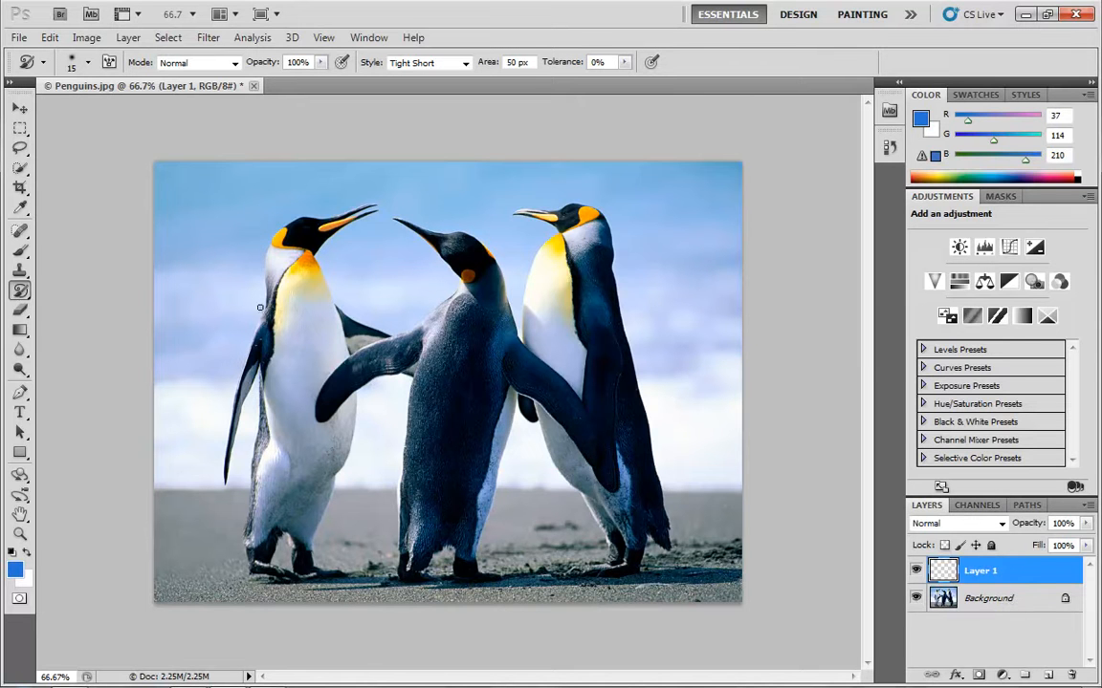
click(26, 259)
click(14, 570)
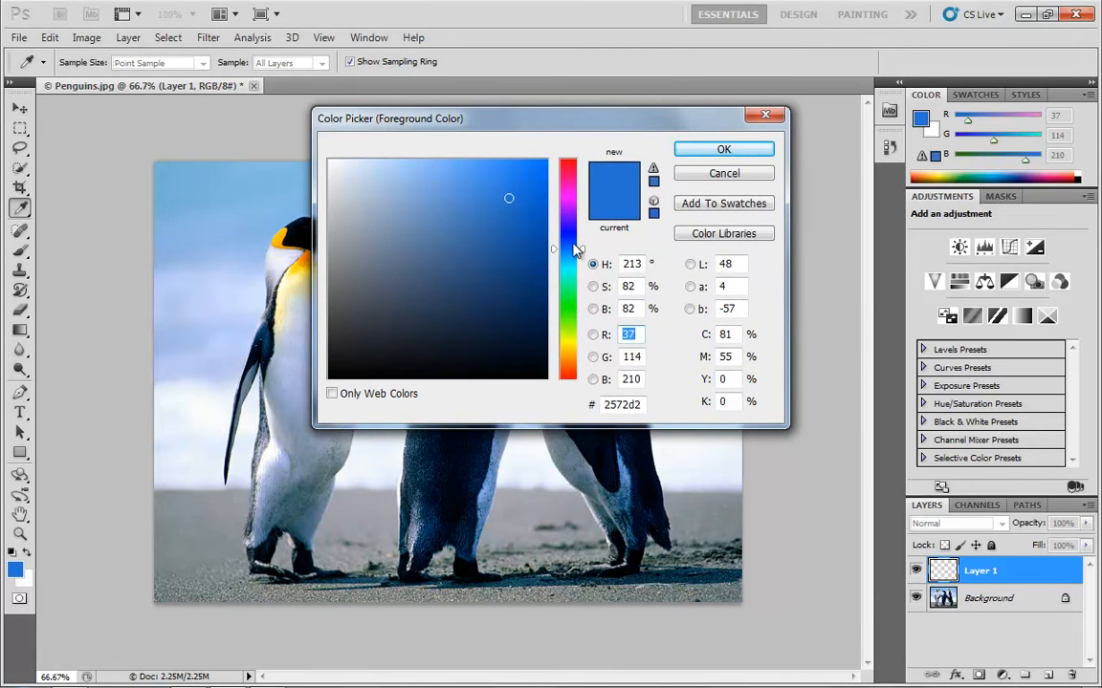
click(568, 160)
click(719, 151)
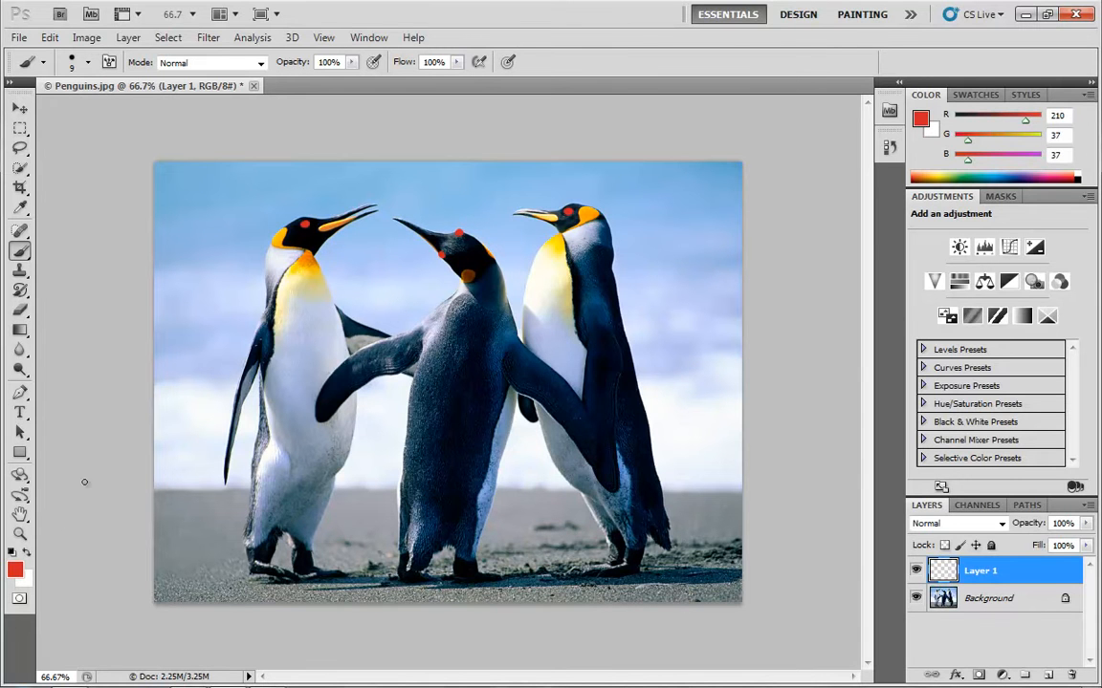
- Set the foreground color to orange (d29b25) and paint loose strokes coming out of the outer penguins' beaks
click(15, 570)
click(568, 355)
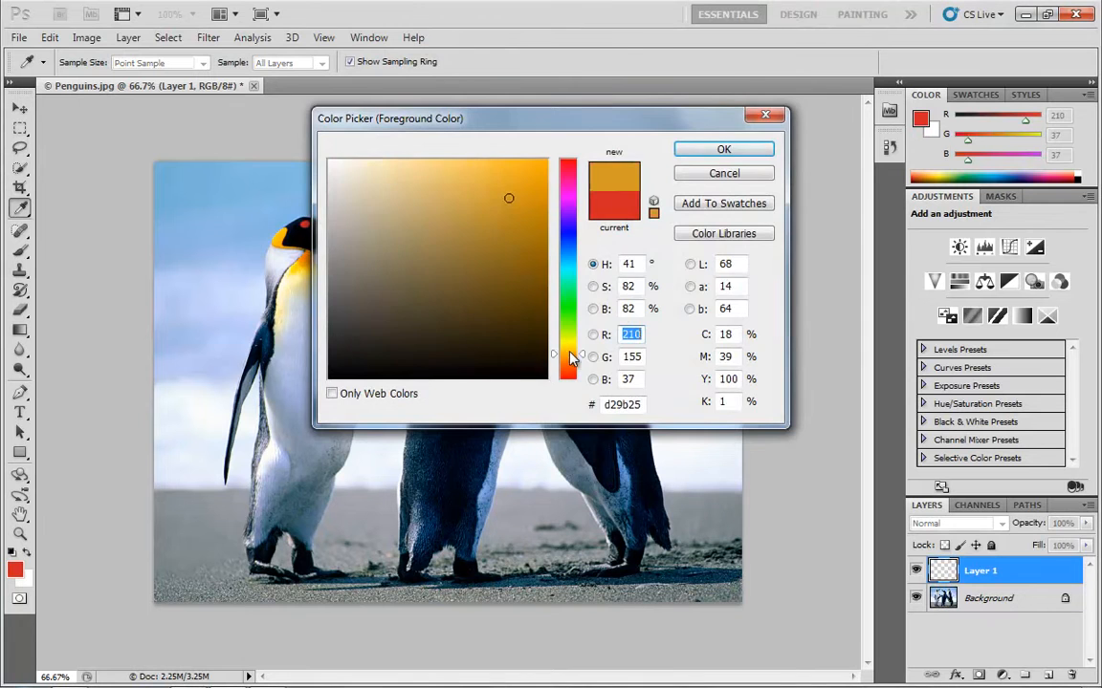
click(724, 150)
mouse_move(360, 219)
mouse_down()
mouse_move(401, 177)
mouse_move(383, 187)
mouse_move(403, 195)
mouse_move(313, 201)
mouse_up()
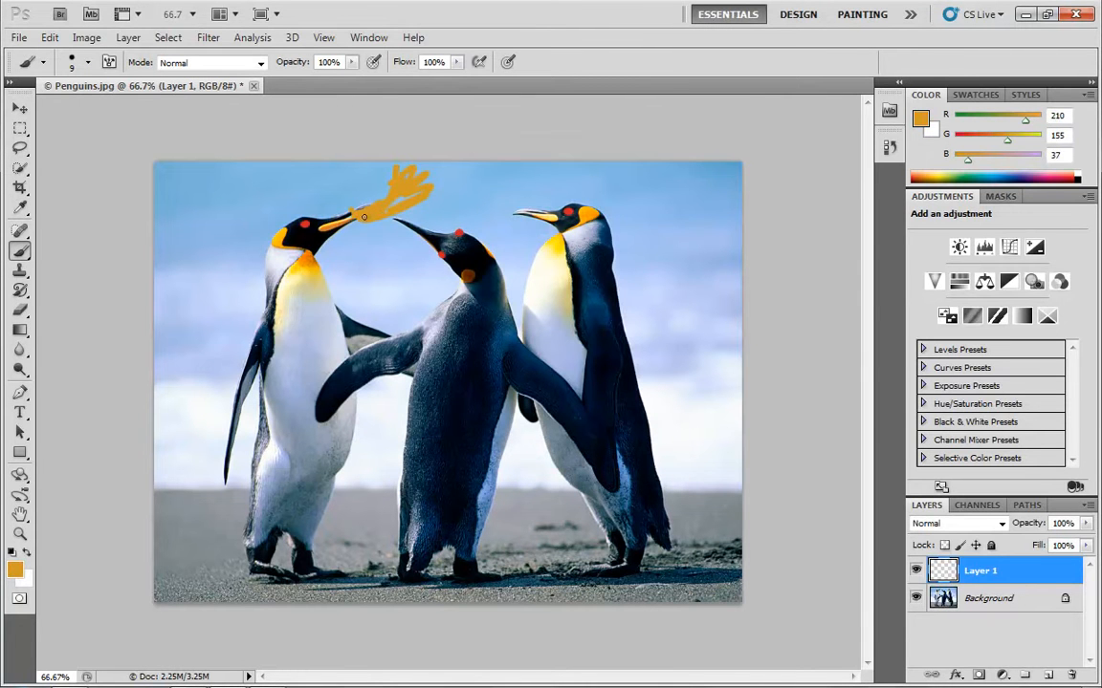
drag(484, 197, 464, 187)
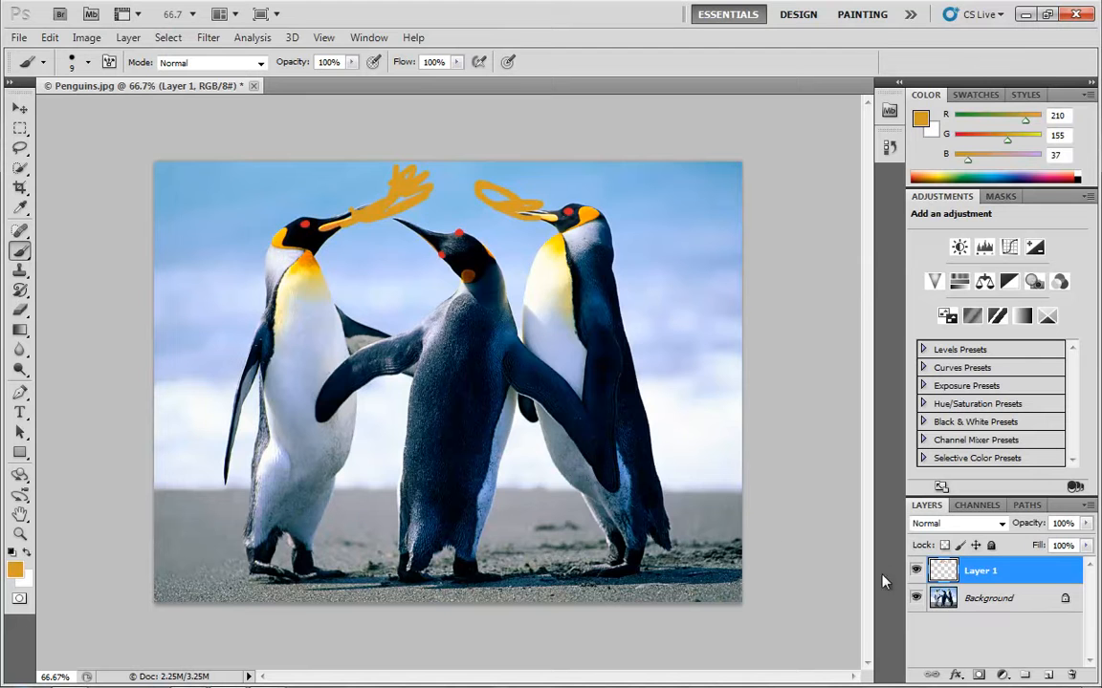
- Toggle the visibility of Layer 1 off and on repeatedly to compare the photo with and without the painting
click(916, 571)
click(916, 571)
click(916, 571)
click(916, 570)
click(916, 571)
click(916, 571)
- Move the painted layer around over the penguin photo, leaving it lower and further left than where it was painted
click(20, 108)
mouse_move(475, 284)
mouse_down()
mouse_move(378, 346)
mouse_move(486, 501)
mouse_move(638, 471)
mouse_move(462, 463)
mouse_move(343, 530)
mouse_move(379, 480)
mouse_move(516, 406)
mouse_move(519, 421)
mouse_up()
mouse_move(417, 325)
mouse_down()
mouse_move(289, 429)
mouse_move(395, 262)
mouse_move(315, 233)
mouse_move(296, 82)
mouse_up()
mouse_move(490, 253)
mouse_down()
mouse_move(505, 522)
mouse_move(328, 425)
mouse_move(262, 246)
mouse_move(481, 399)
mouse_move(626, 435)
mouse_up()
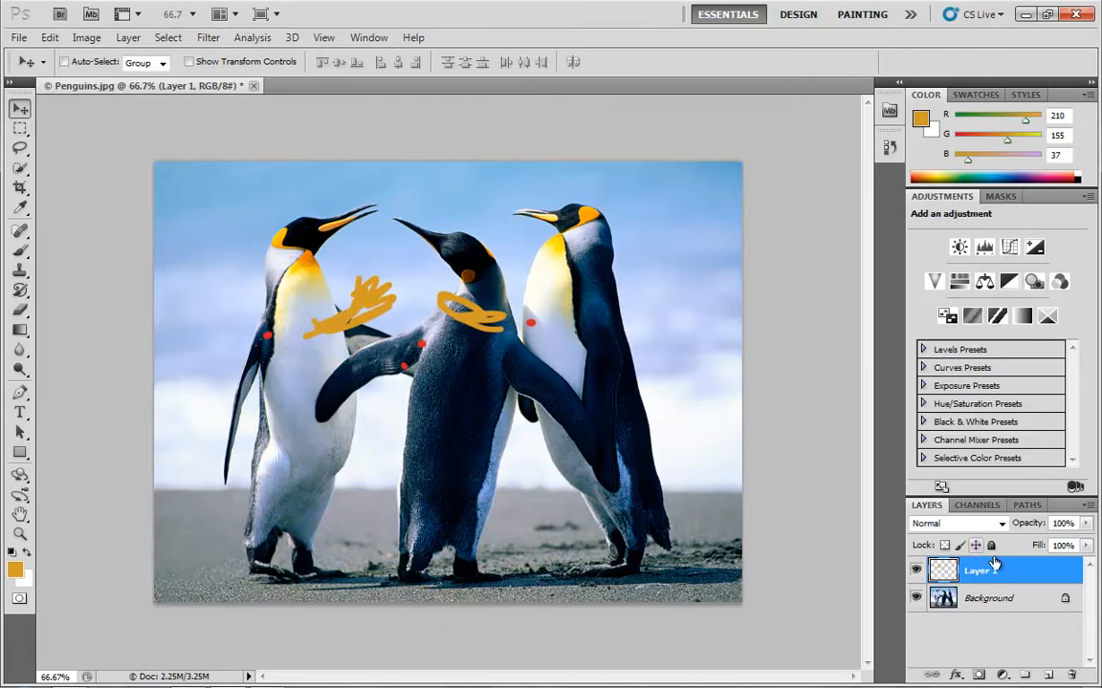
- Delete the painted layer, and add and discard an empty new layer
drag(980, 570, 1074, 675)
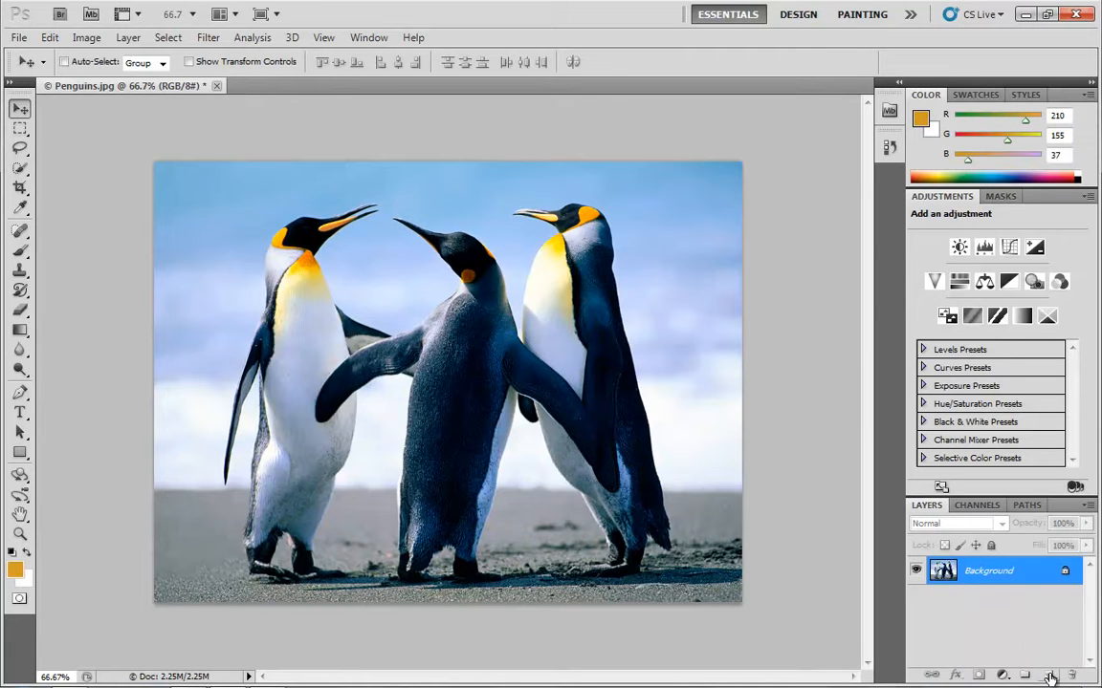
click(1049, 676)
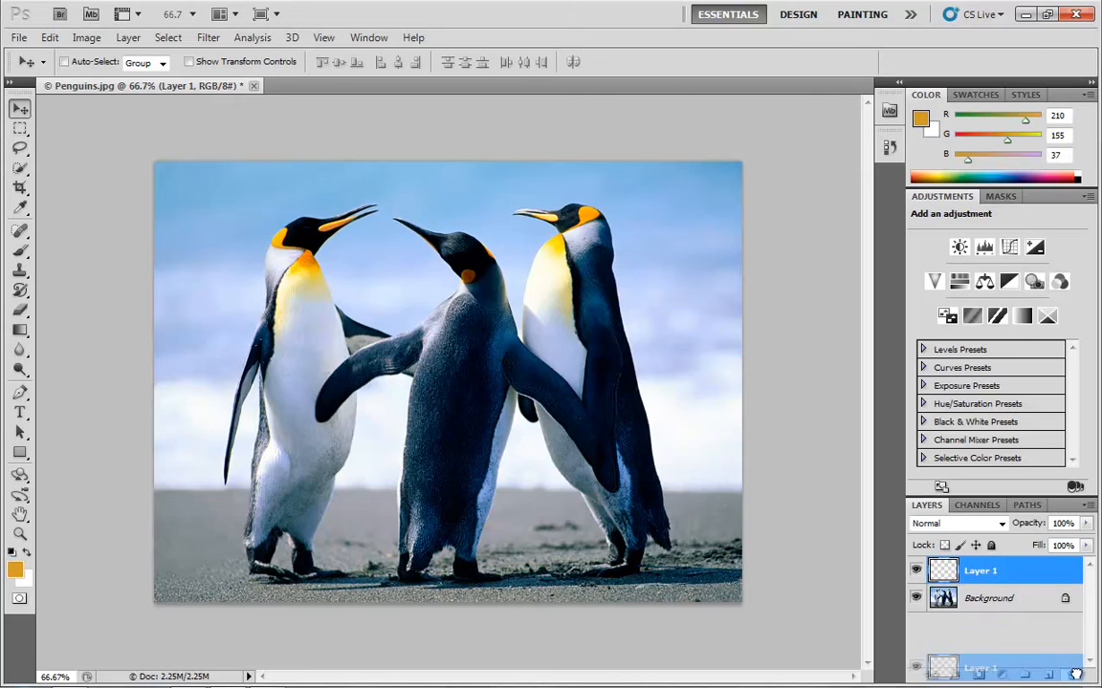
key(ctrl+z)
- Create a new 1080 x 781 pixel RGB document with a white background
click(18, 37)
click(38, 53)
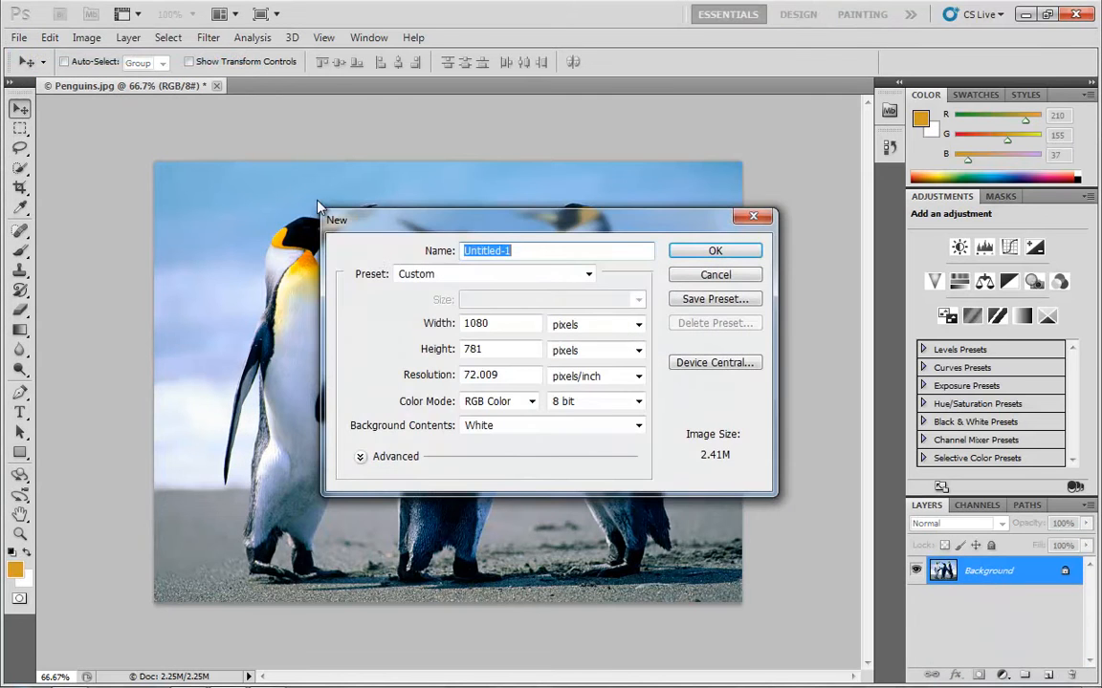
click(715, 251)
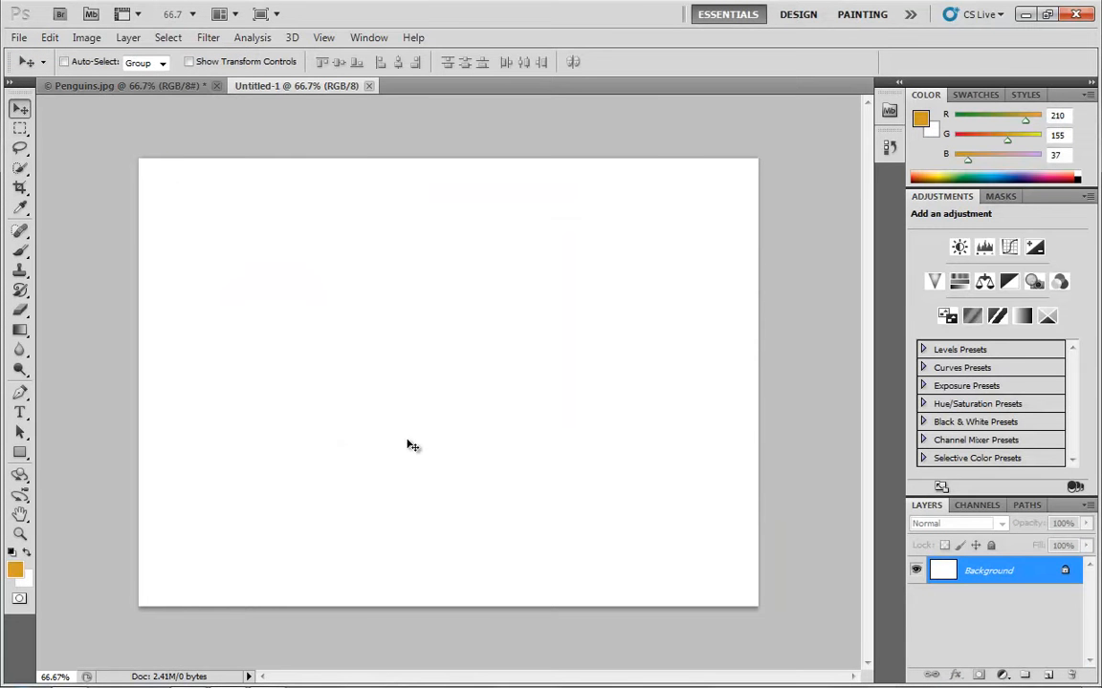
- Draw a closed, slanted four-sided outline of straight lines on the white canvas with a 5 px black brush
key(b)
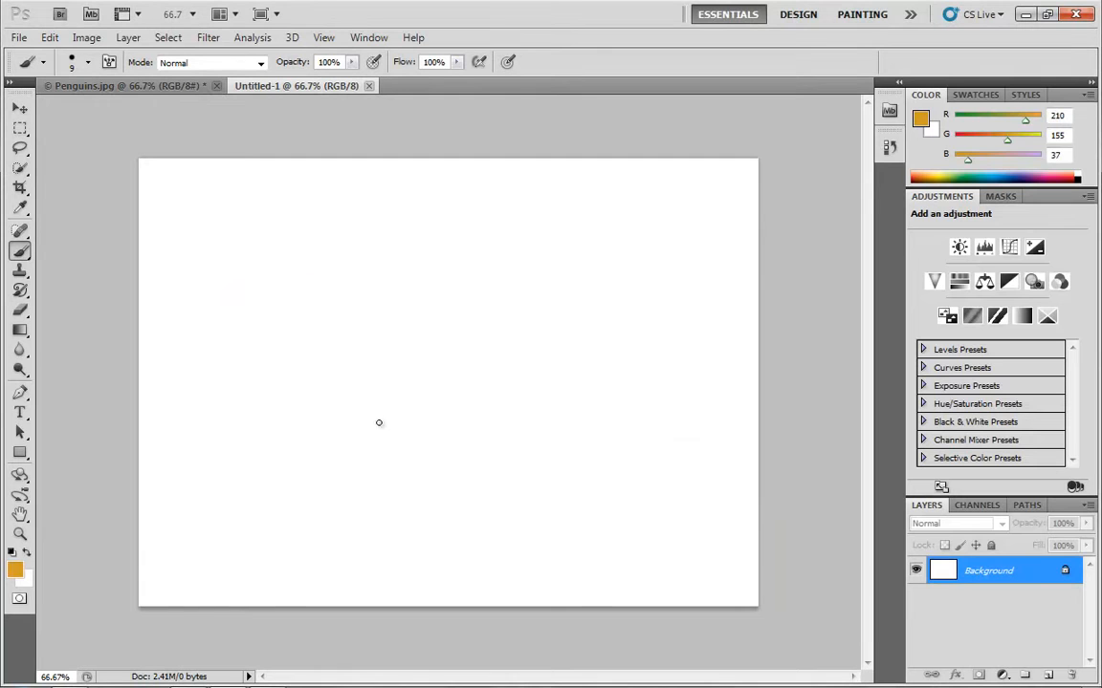
key(d)
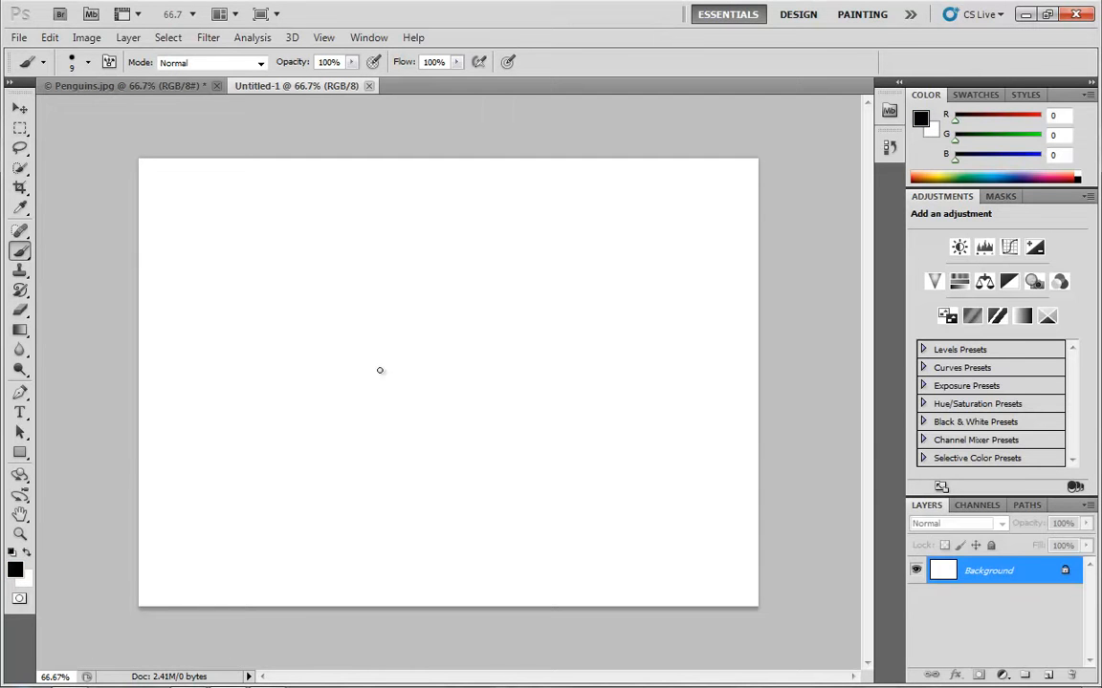
key(bracketleft)
key(bracketleft)
key(bracketleft)
key(bracketleft)
click(425, 373)
shift+click(280, 460)
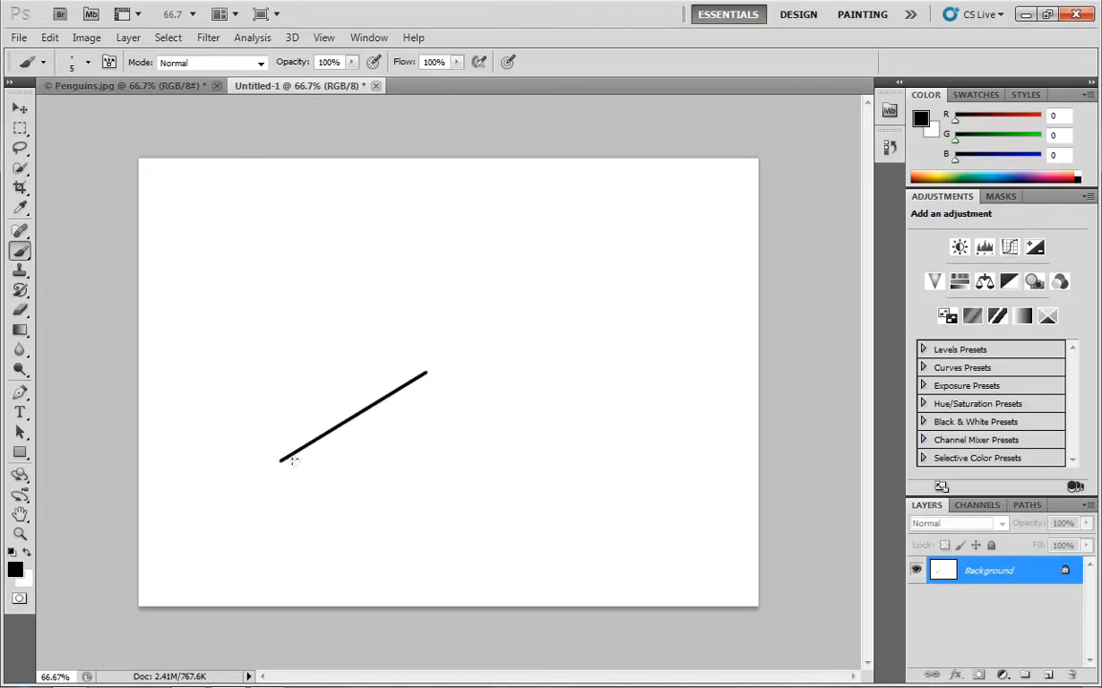
shift+click(477, 498)
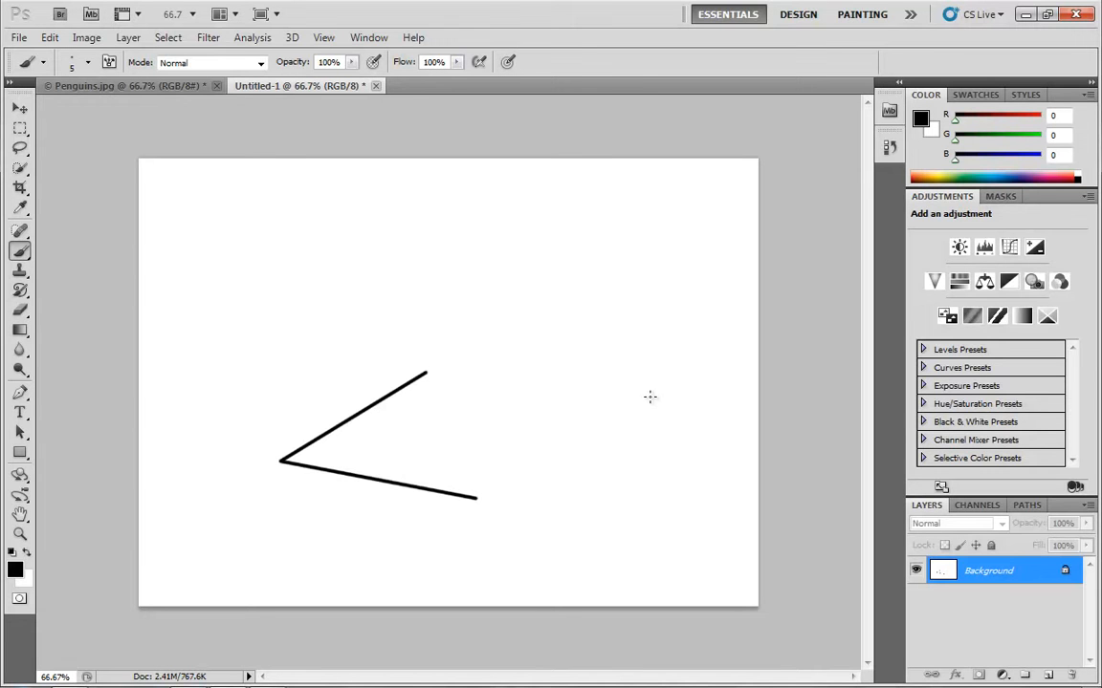
shift+click(651, 396)
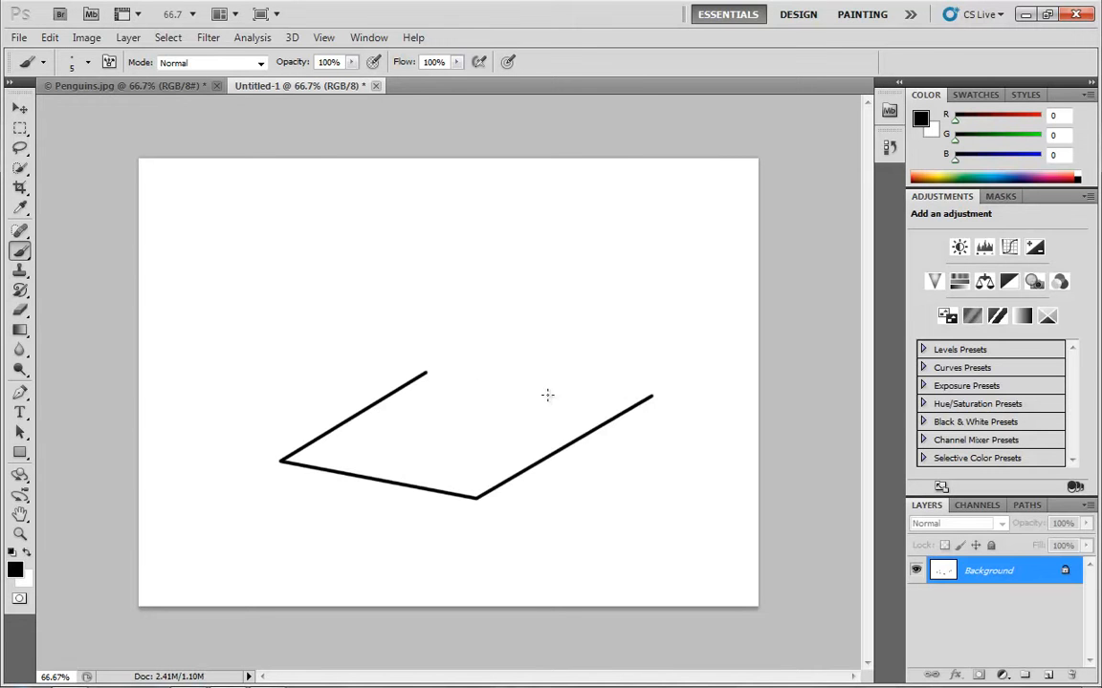
shift+click(426, 373)
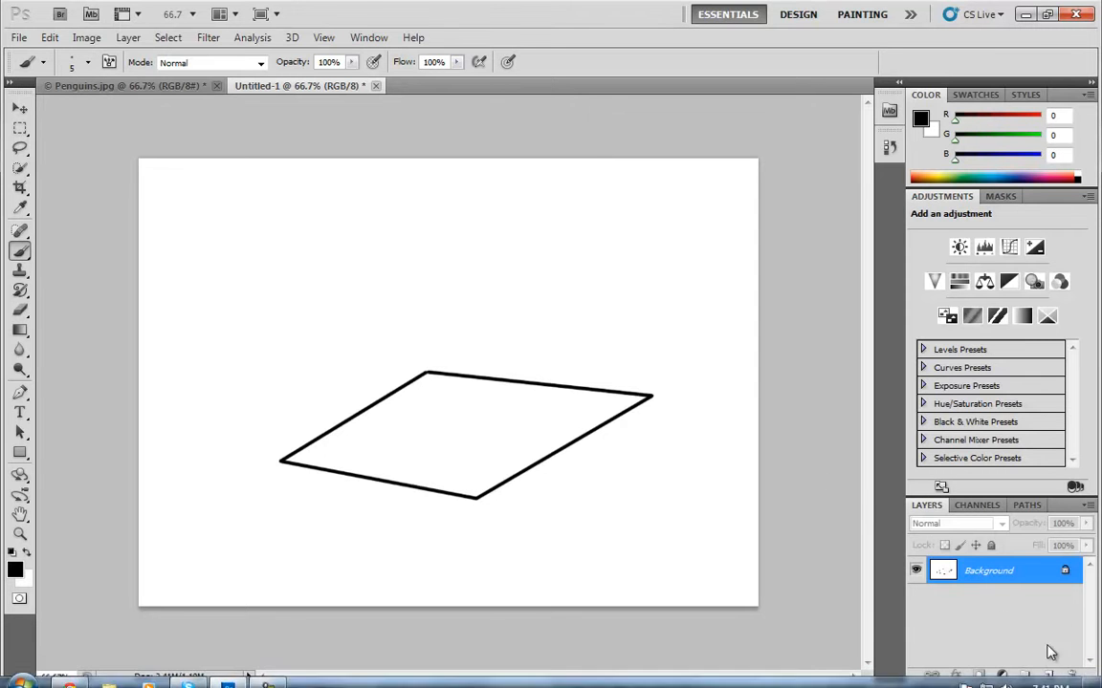
- On a new layer, draw a matching four-sided outline in blue (10a3e0), offset slightly above the black one
click(1049, 677)
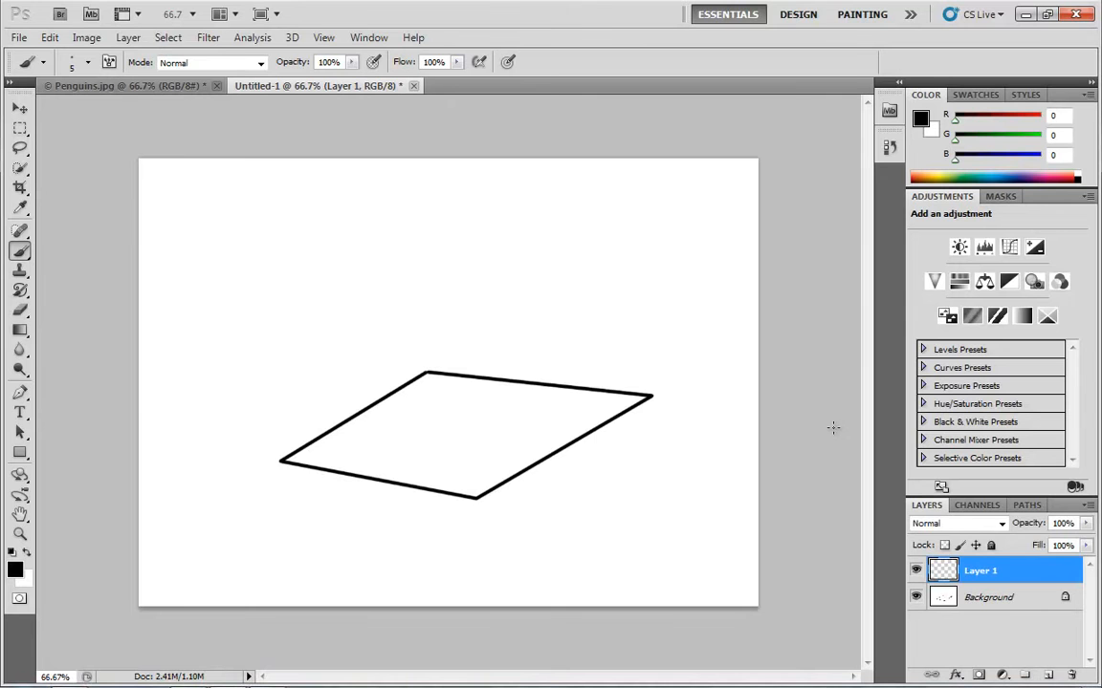
click(14, 570)
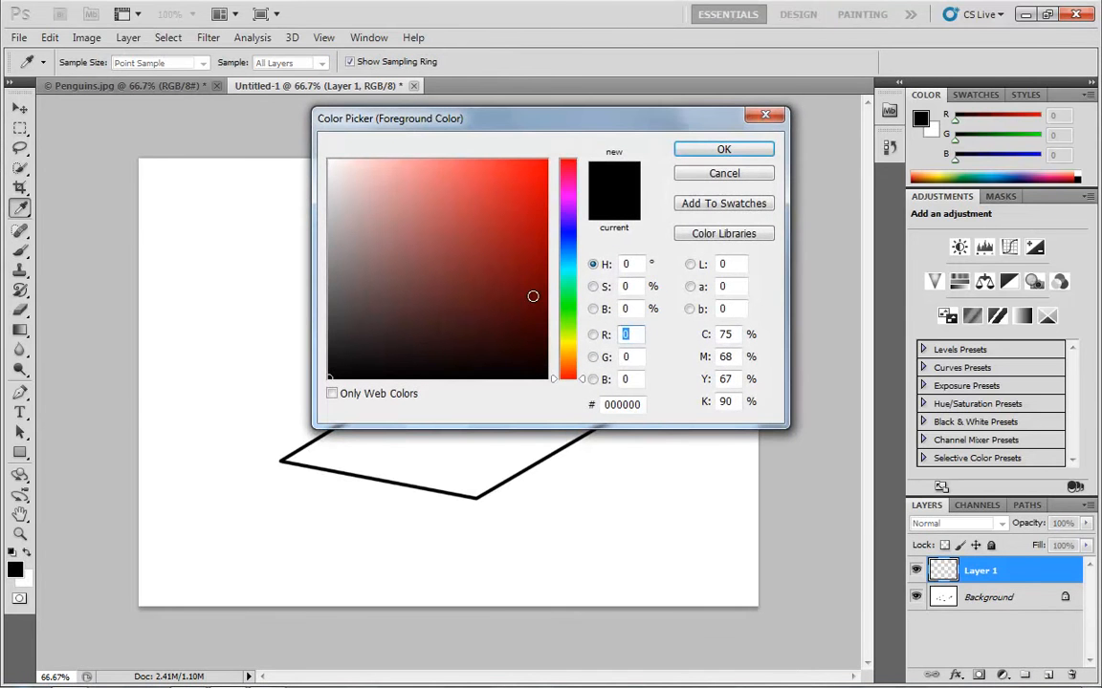
click(568, 257)
click(532, 186)
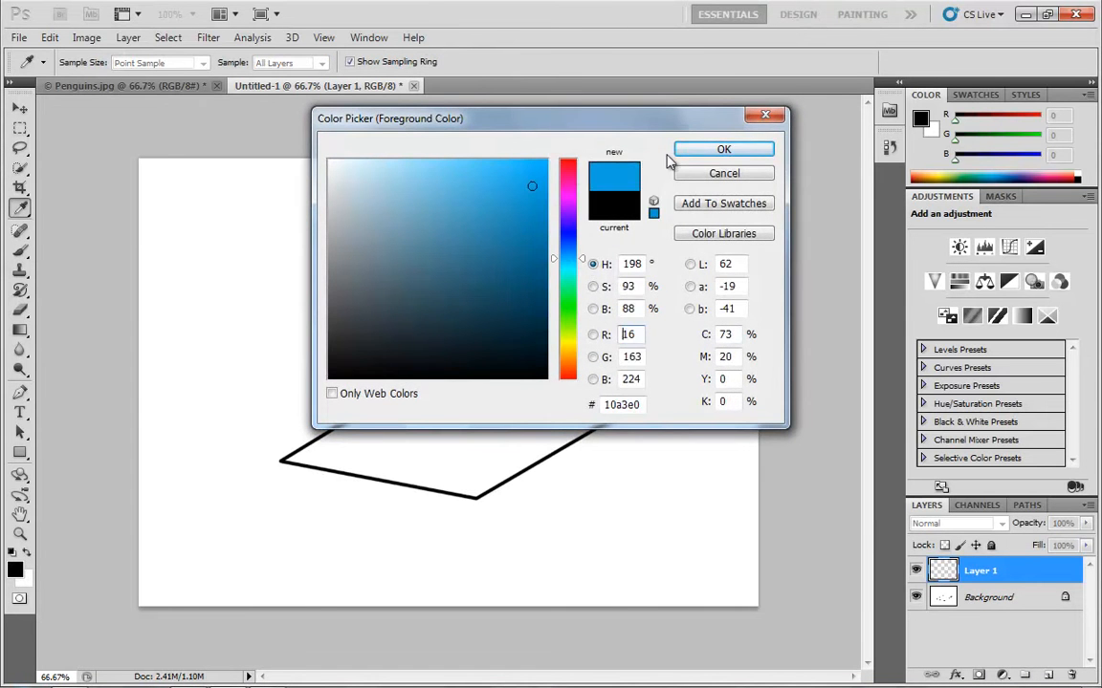
click(684, 153)
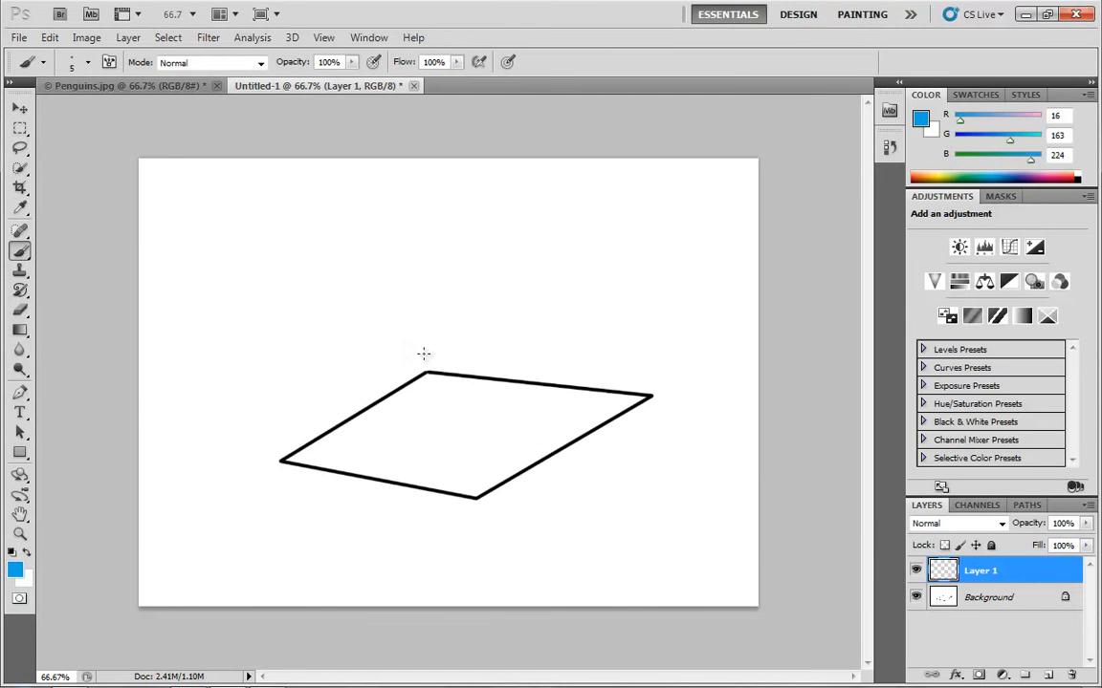
click(423, 353)
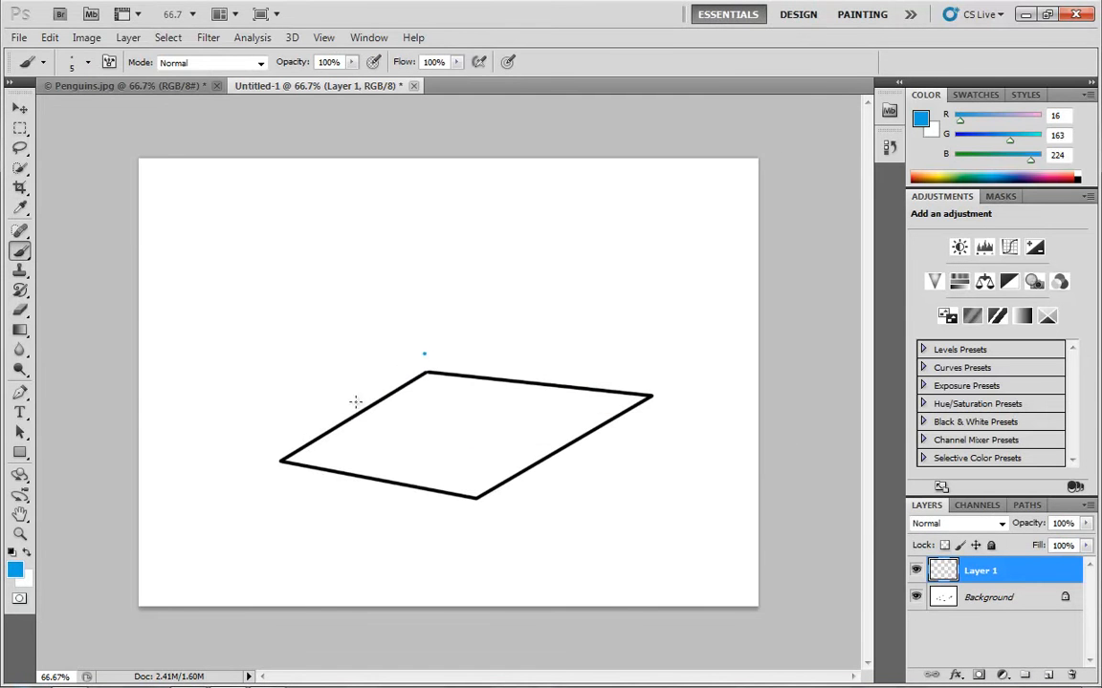
shift+click(475, 485)
shift+click(655, 381)
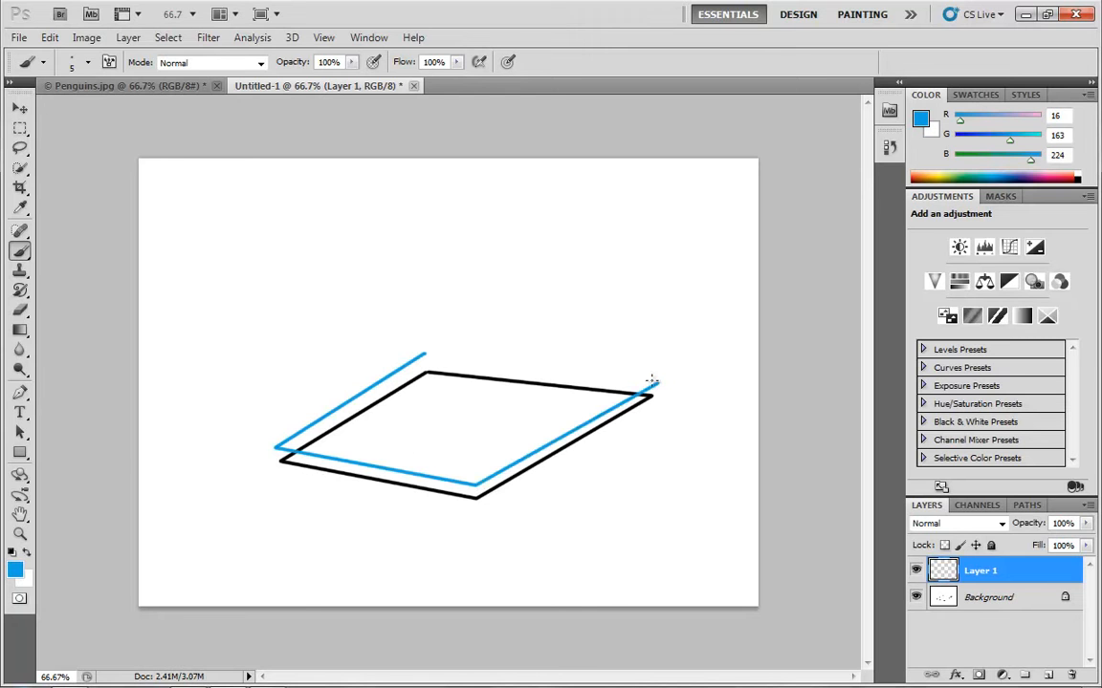
shift+click(424, 354)
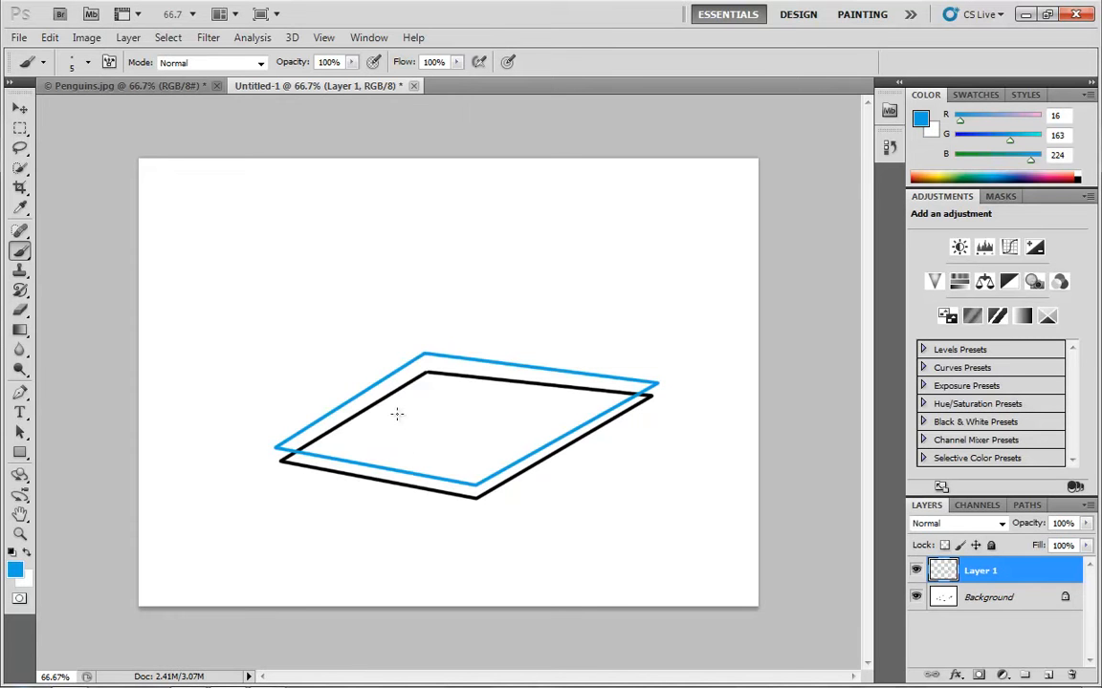
- Draw a black smiley face inside the outline on the Background layer
click(985, 597)
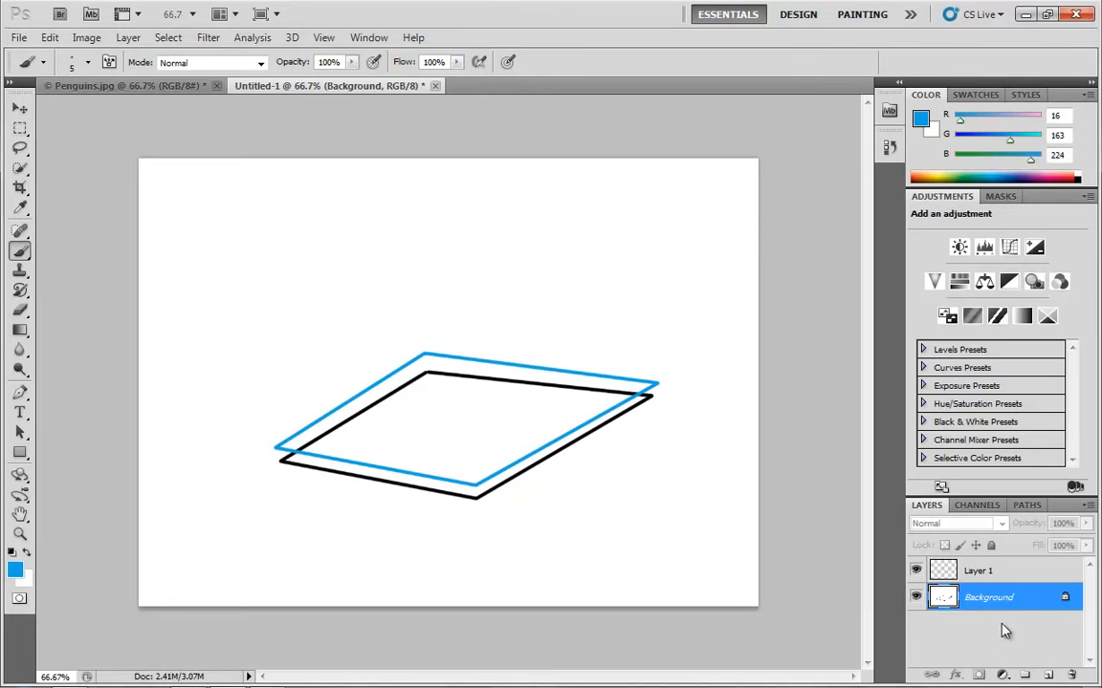
key(d)
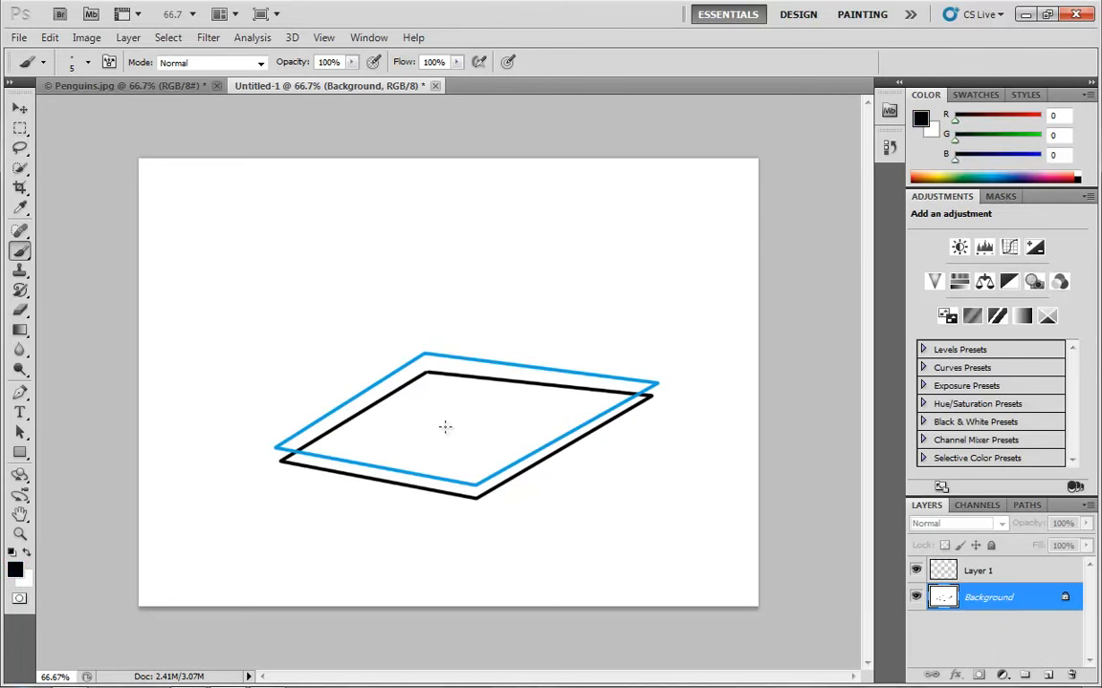
mouse_move(461, 402)
mouse_down()
mouse_move(443, 425)
mouse_move(469, 430)
mouse_move(479, 448)
mouse_move(488, 437)
mouse_up()
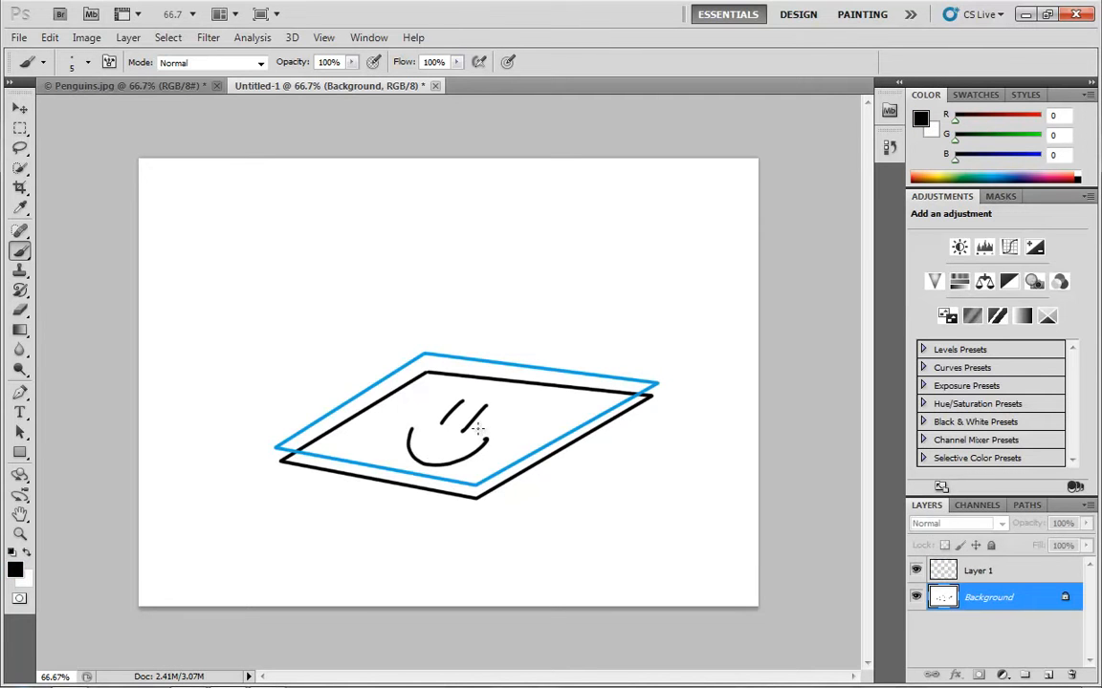
- Move the blue outline on Layer 1 slightly down so it sits closer to the black outline
click(942, 574)
key(v)
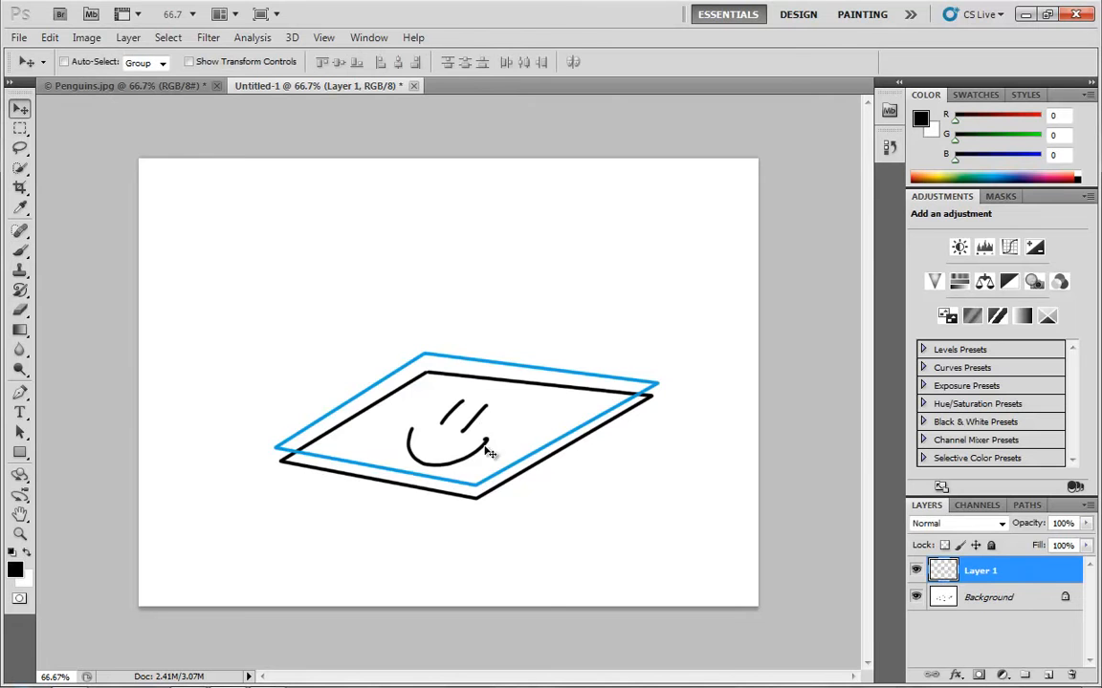
mouse_move(454, 416)
mouse_down()
mouse_move(478, 404)
mouse_move(438, 253)
mouse_move(410, 352)
mouse_move(469, 426)
mouse_move(457, 428)
mouse_up()
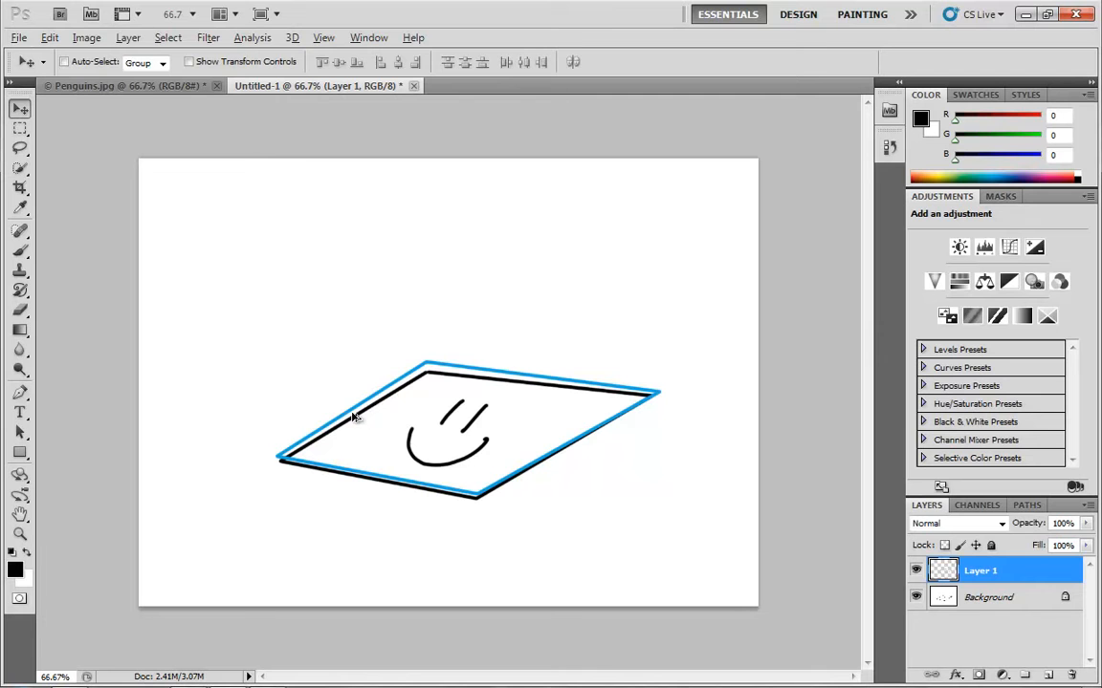
key(b)
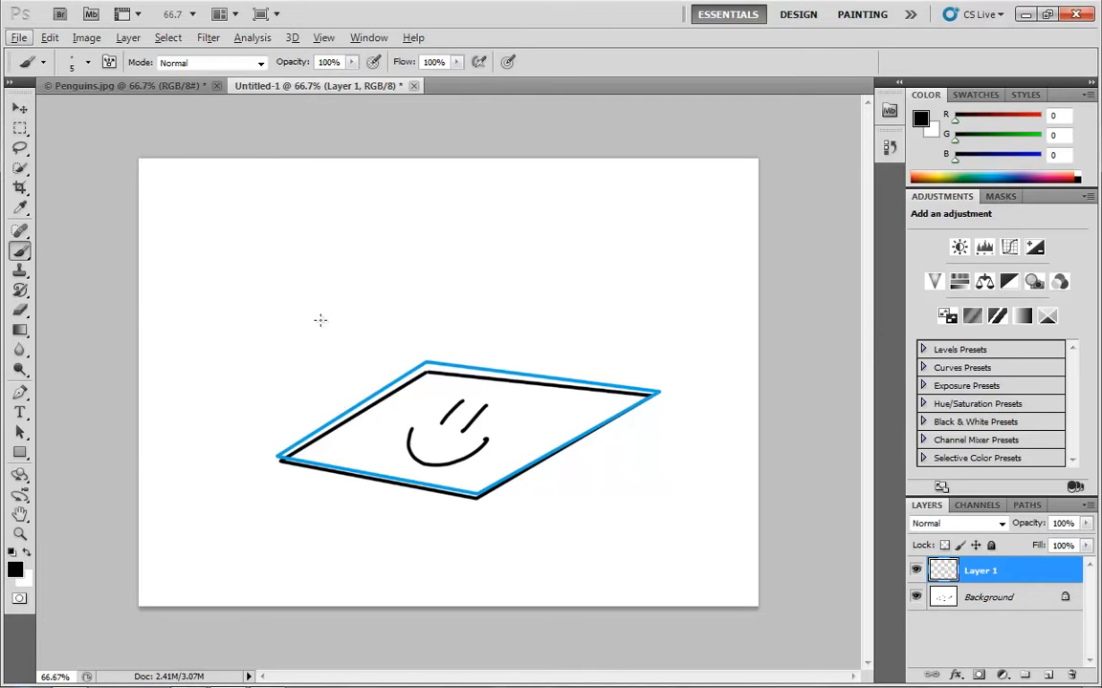
- Paint eyebrows, eye dots, cheeks and a nose over the smiley face on Layer 1, using the blue sampled from the outline
alt+click(346, 412)
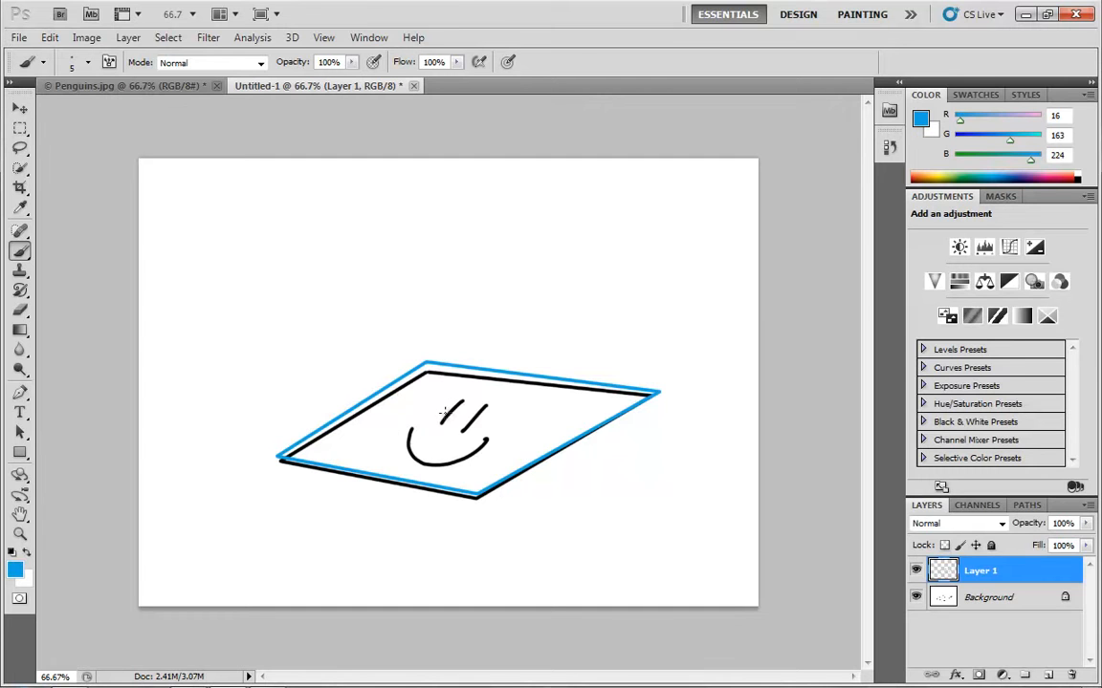
drag(441, 393, 505, 408)
click(447, 414)
click(472, 422)
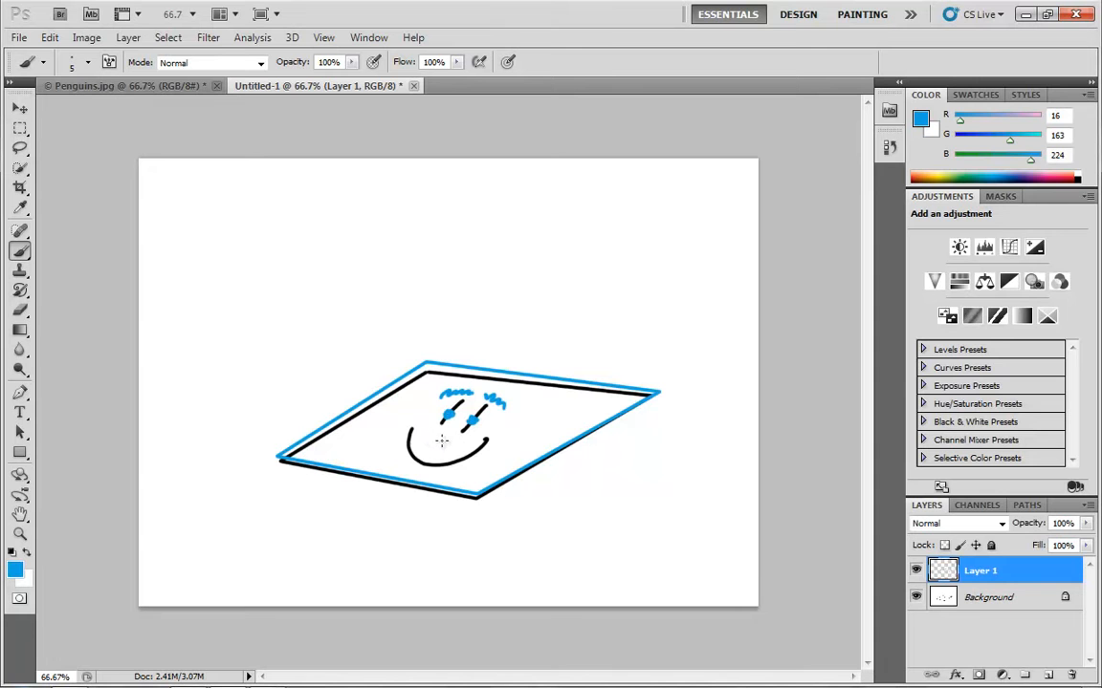
mouse_move(435, 437)
mouse_down()
mouse_move(439, 447)
mouse_move(451, 441)
mouse_up()
- Try merging Layer 1 into the Background, undo the merge, and shift the blue drawing slightly away from the black one
click(19, 108)
mouse_move(466, 442)
mouse_down()
mouse_move(370, 276)
mouse_move(375, 310)
mouse_move(460, 440)
mouse_move(449, 443)
mouse_up()
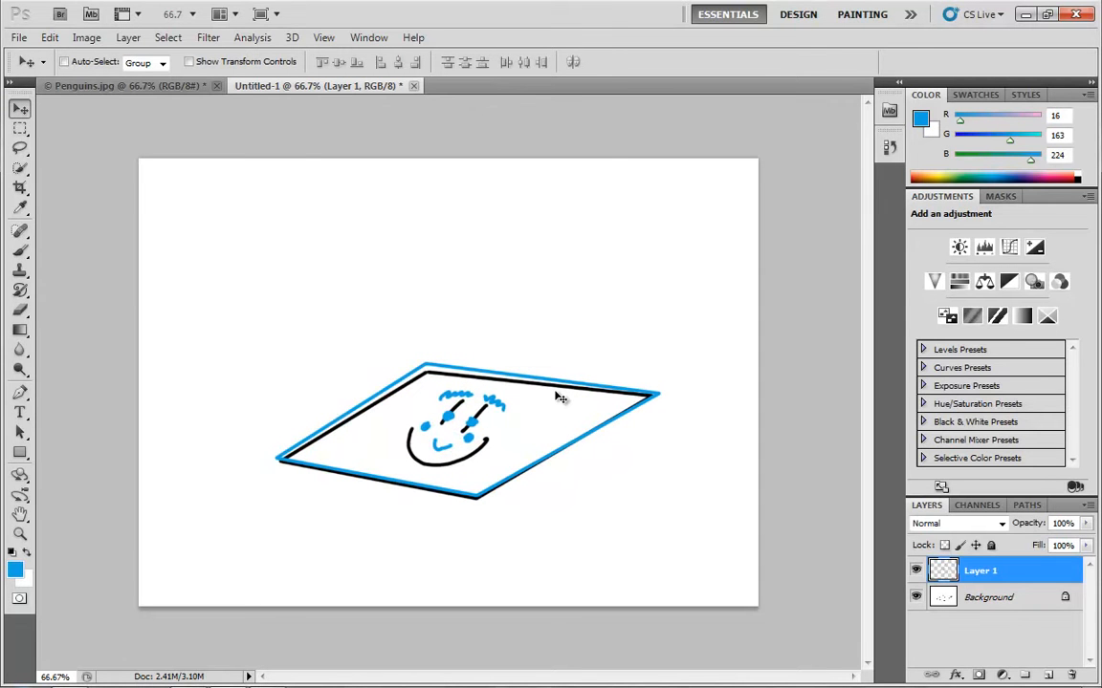
key(ctrl+e)
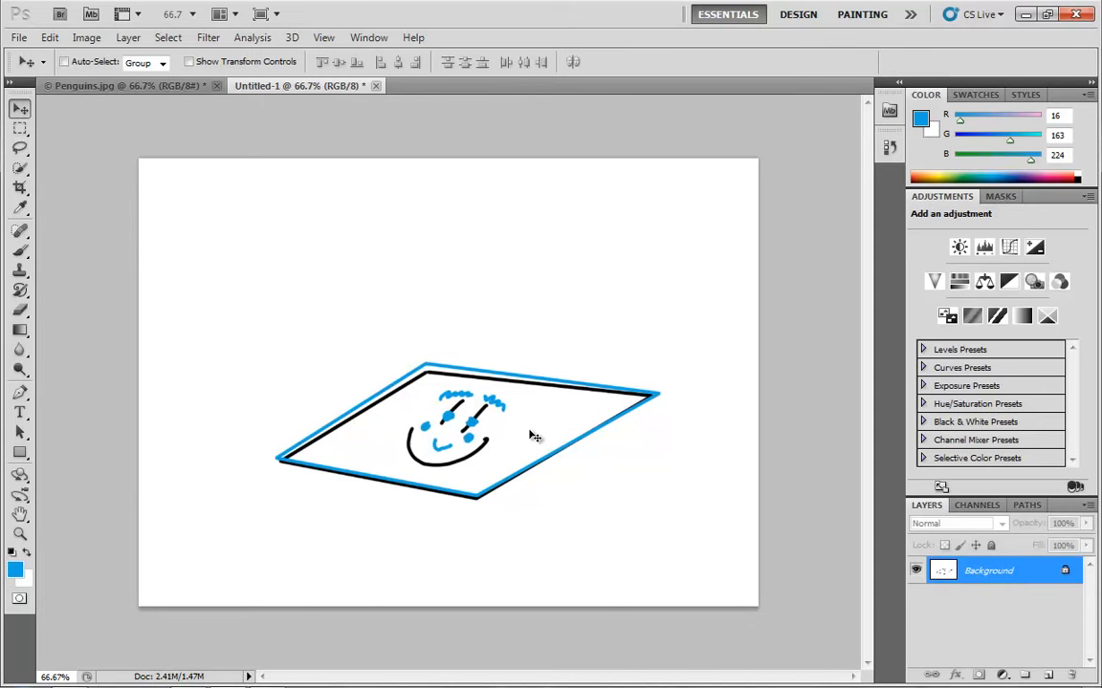
key(ctrl+shift+j)
mouse_move(543, 431)
mouse_down()
mouse_move(564, 319)
mouse_move(534, 322)
mouse_move(514, 347)
mouse_move(511, 314)
mouse_move(519, 381)
mouse_move(531, 349)
mouse_move(513, 231)
mouse_move(539, 334)
mouse_move(533, 382)
mouse_up()
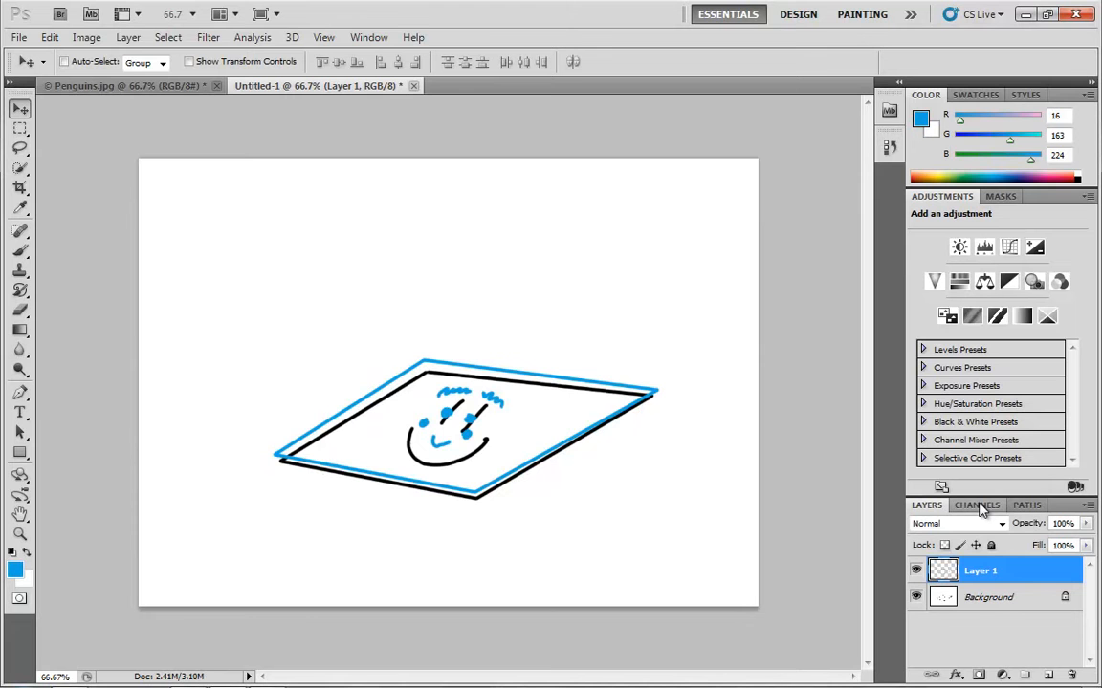
- Examine the Red, Green and Blue channels of Penguins.jpg one at a time
click(125, 86)
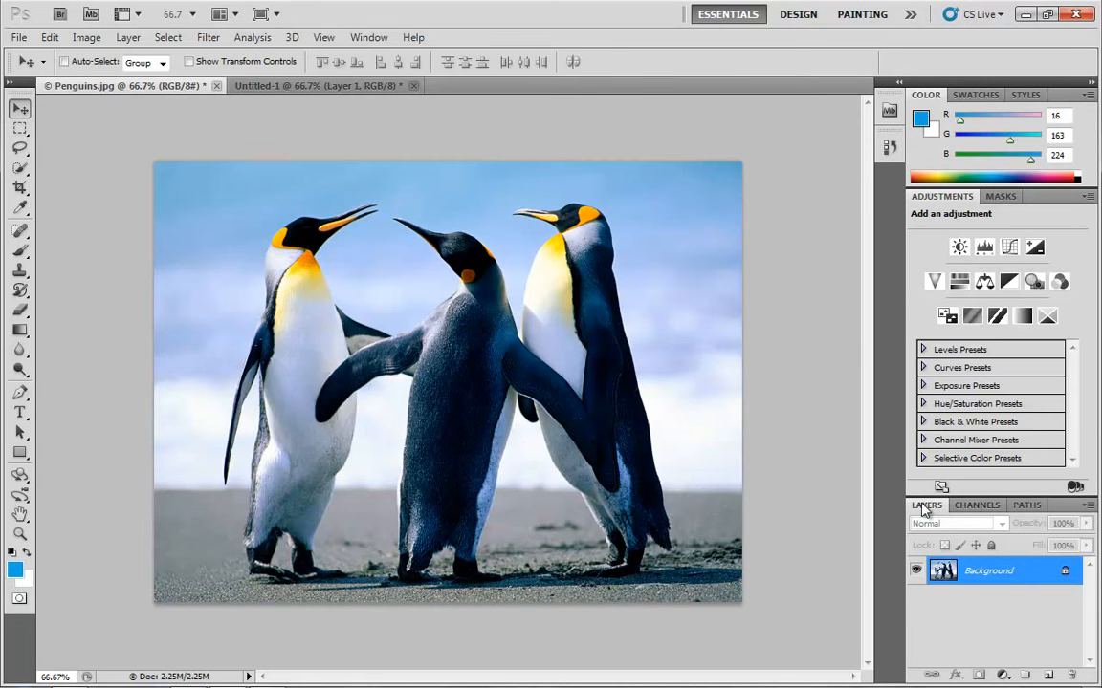
click(976, 505)
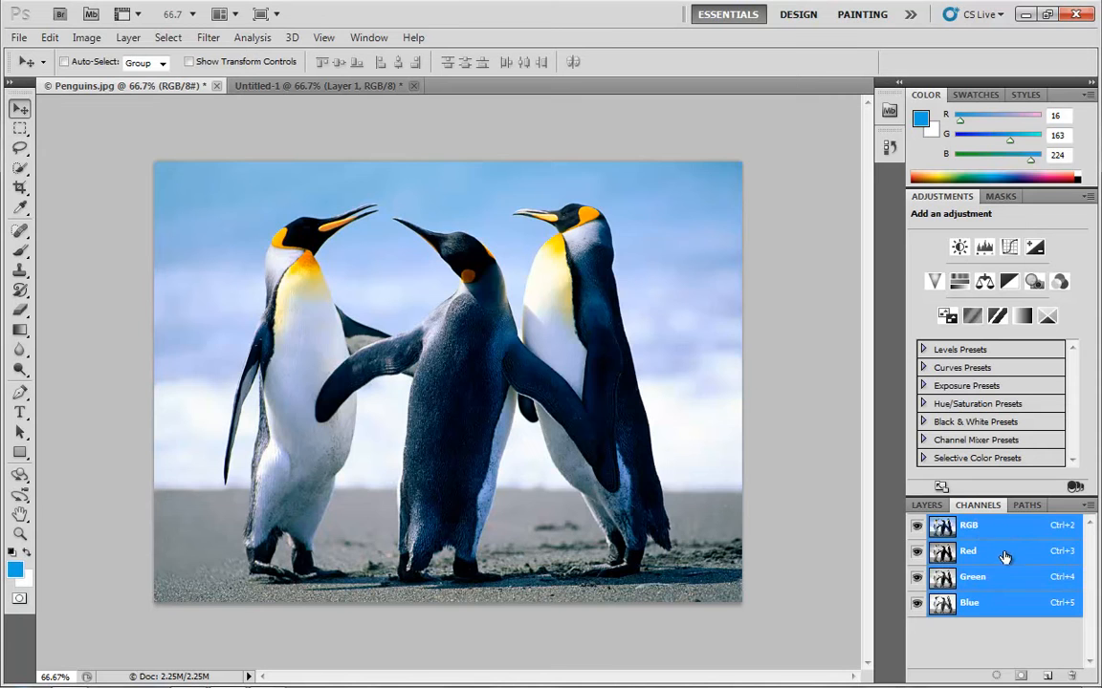
click(985, 552)
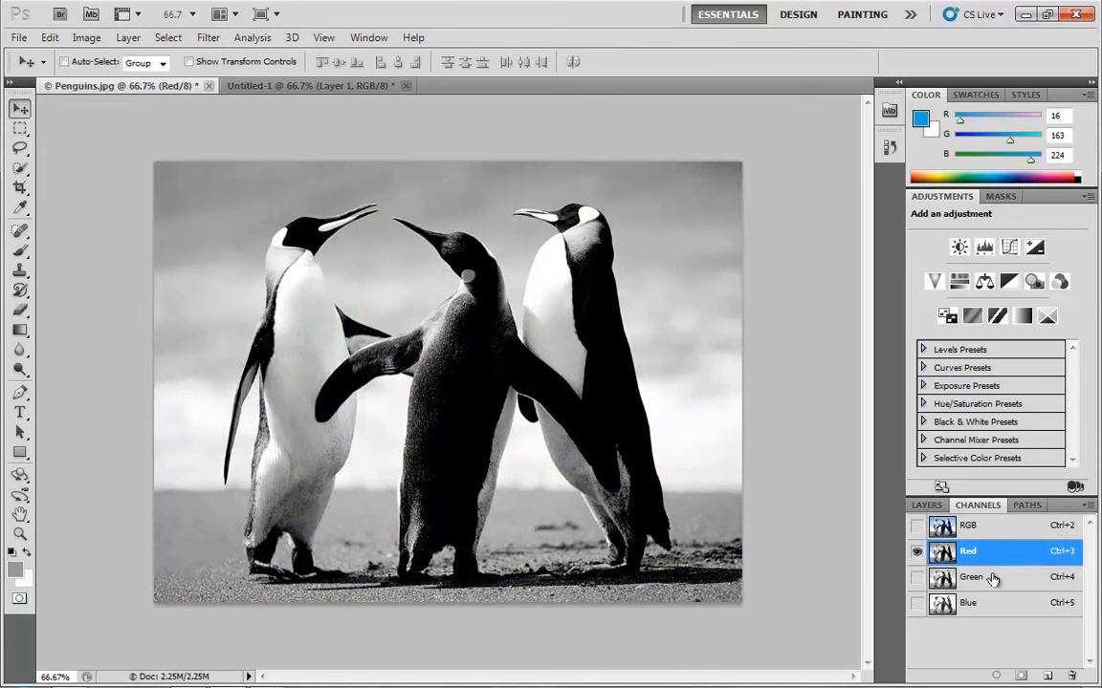
click(989, 577)
click(983, 603)
click(980, 557)
click(993, 585)
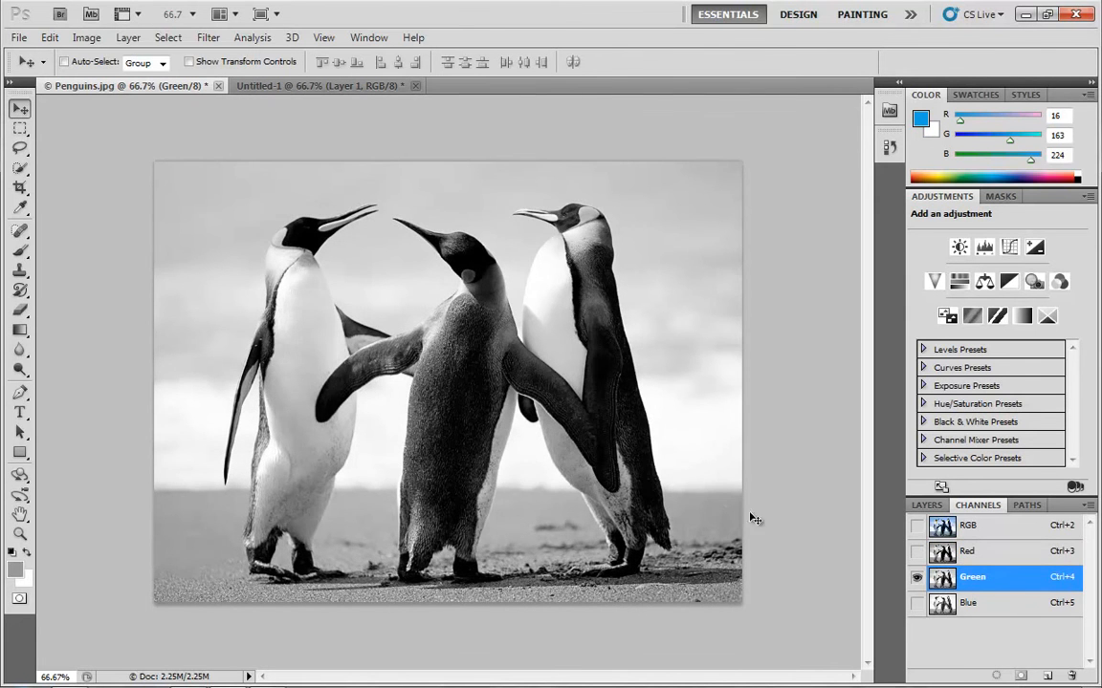
key(ctrl+5)
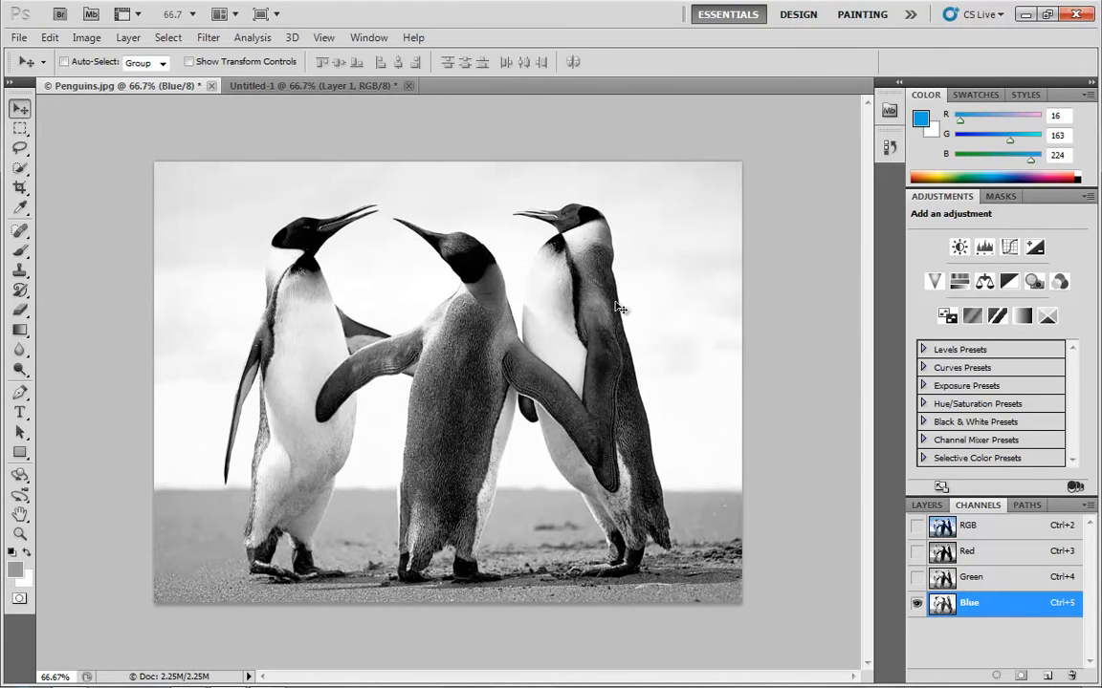
- Turn on Show Channels in Color in the Interface preferences
click(50, 38)
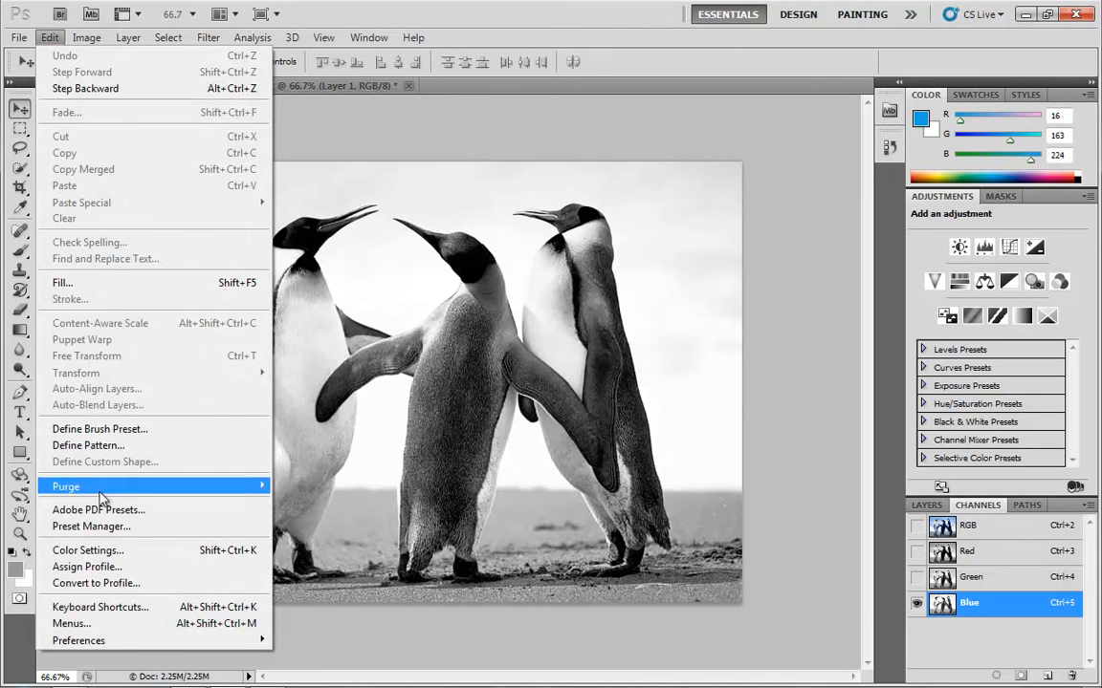
mouse_move(100, 647)
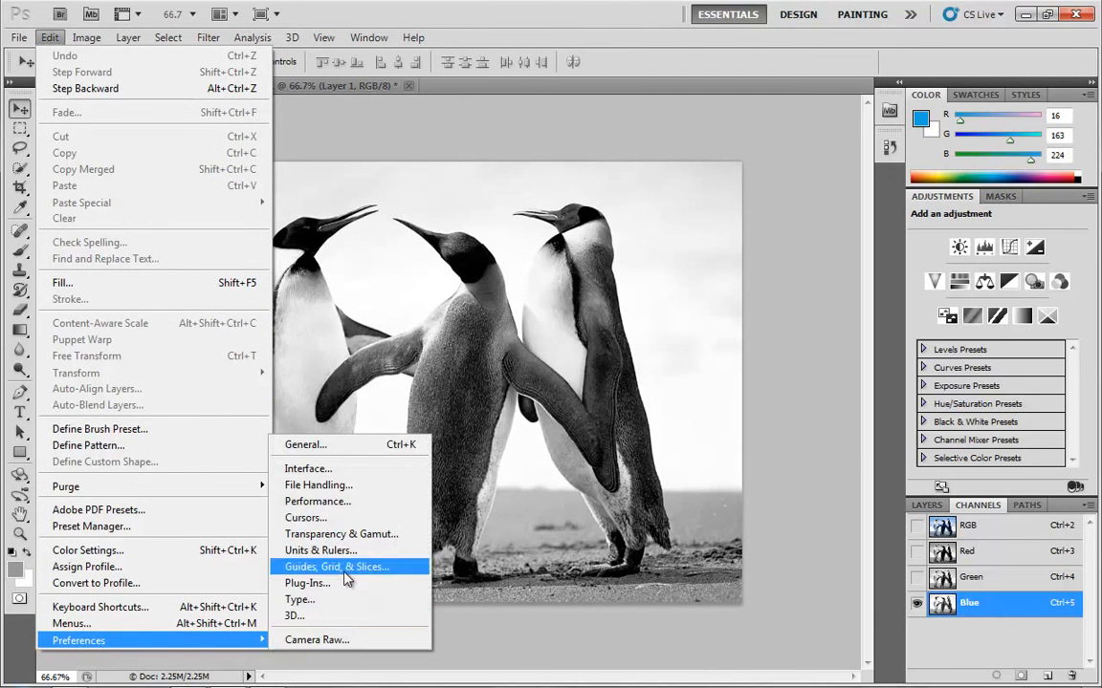
click(320, 470)
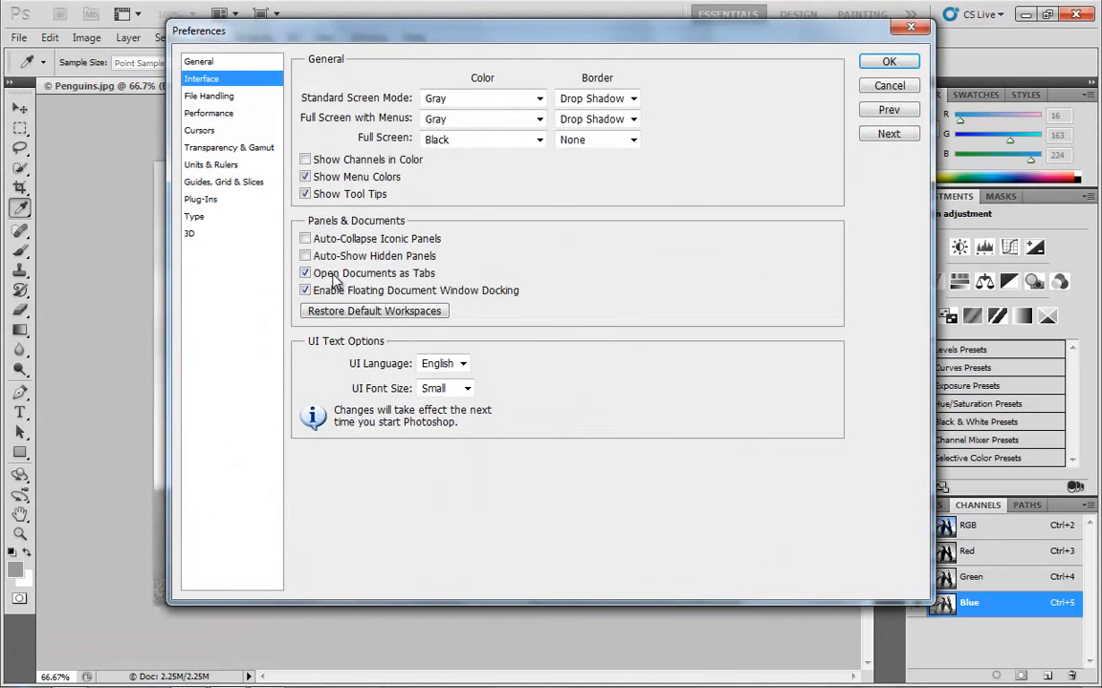
click(306, 179)
click(305, 160)
click(889, 62)
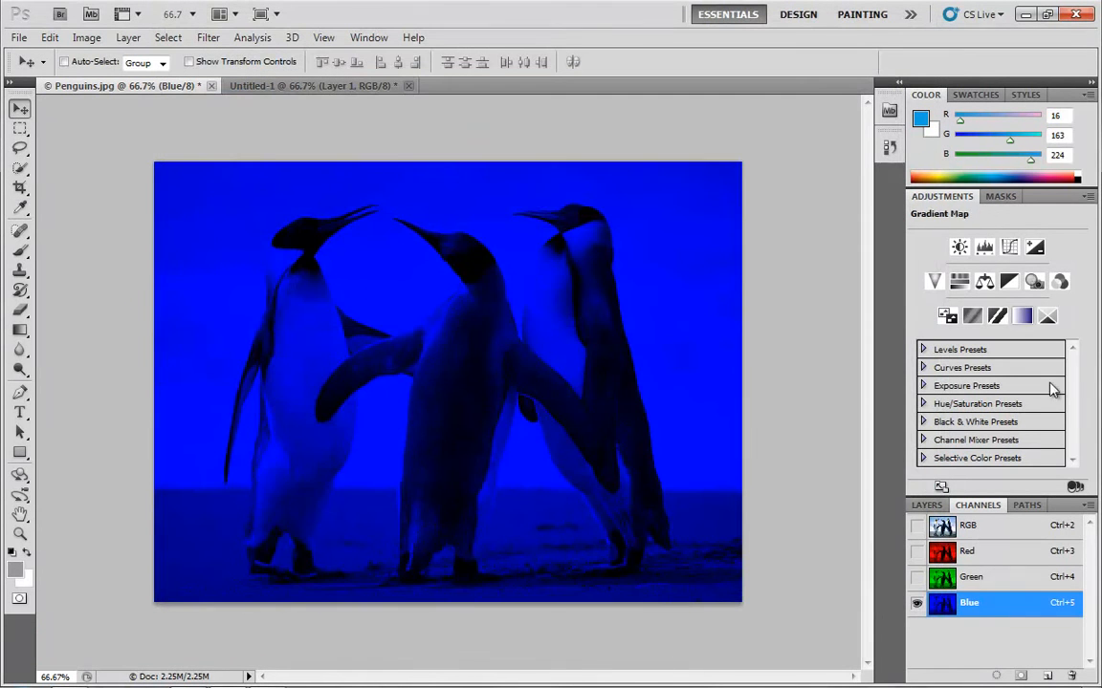
- View the Red, Green and Blue channels of the penguin photo individually in colour
click(1000, 555)
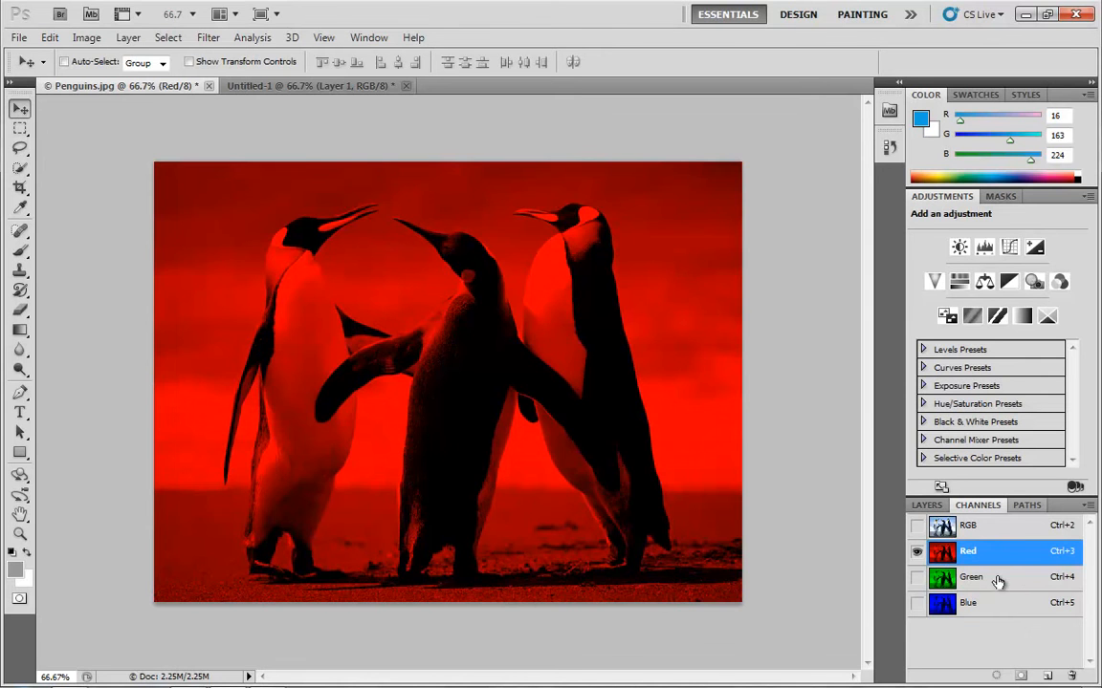
click(997, 582)
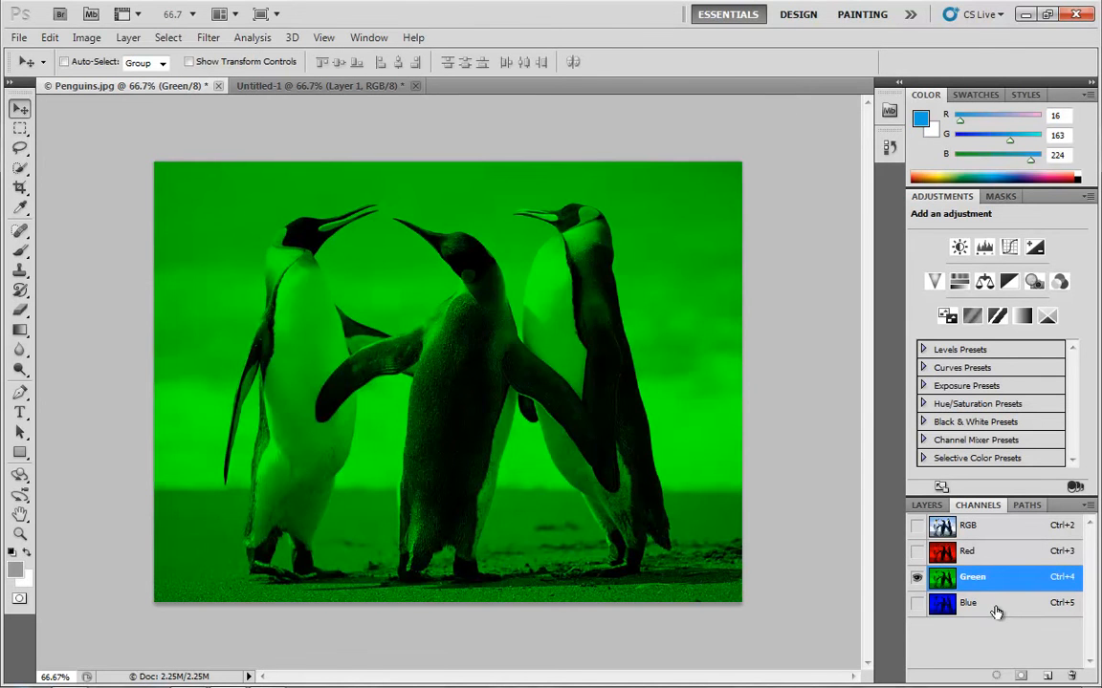
click(996, 608)
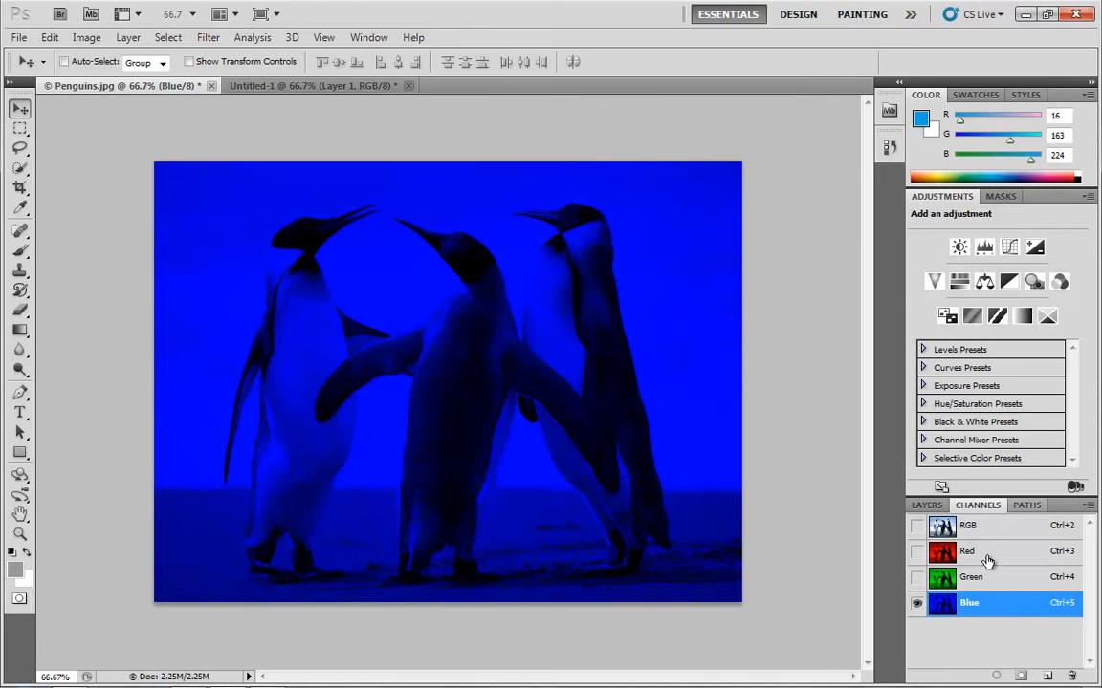
- View the channel pairs Red and Green, Green and Blue, and Blue and Red, ending with all three combined
click(994, 555)
shift+click(1001, 585)
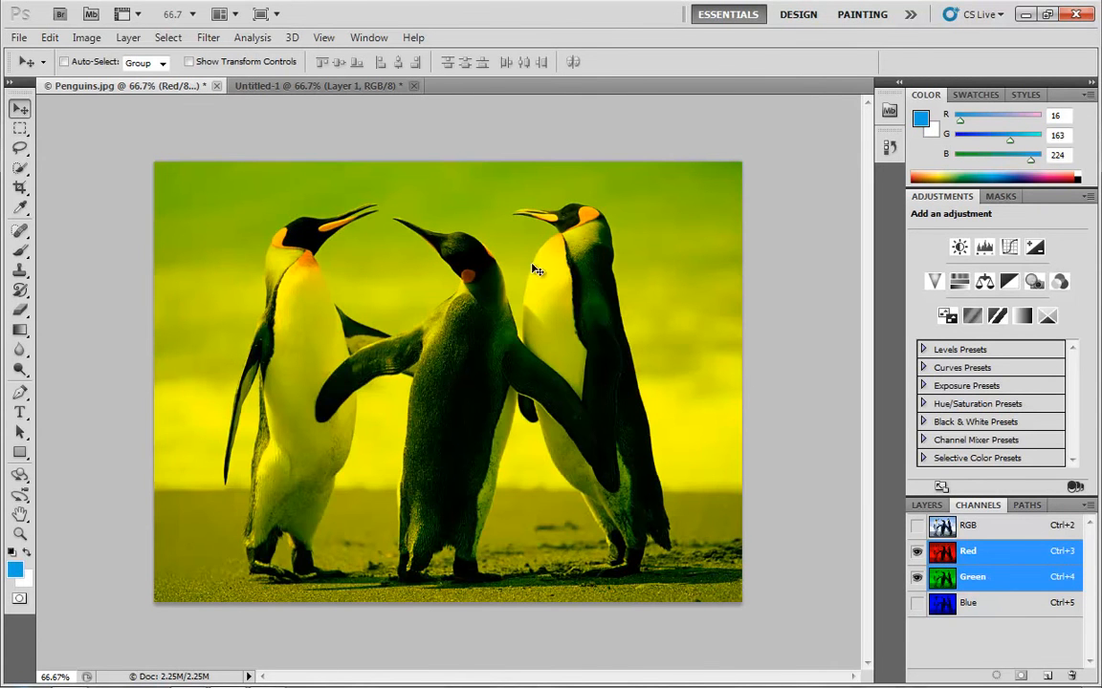
click(1000, 585)
shift+click(1009, 603)
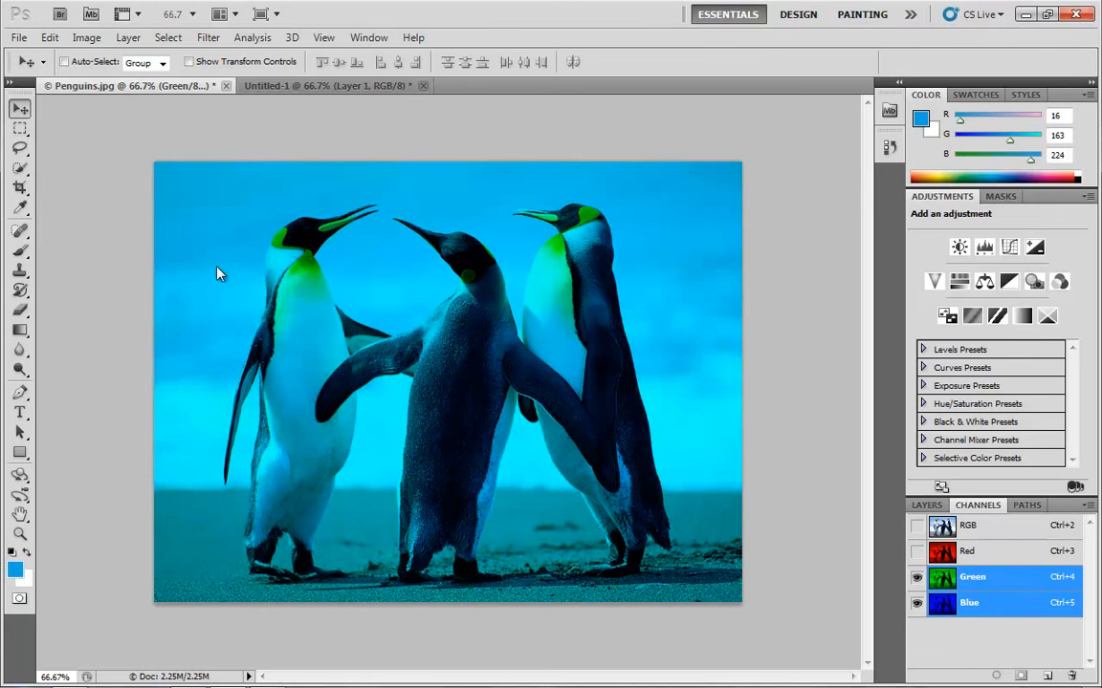
click(1006, 605)
shift+click(1008, 556)
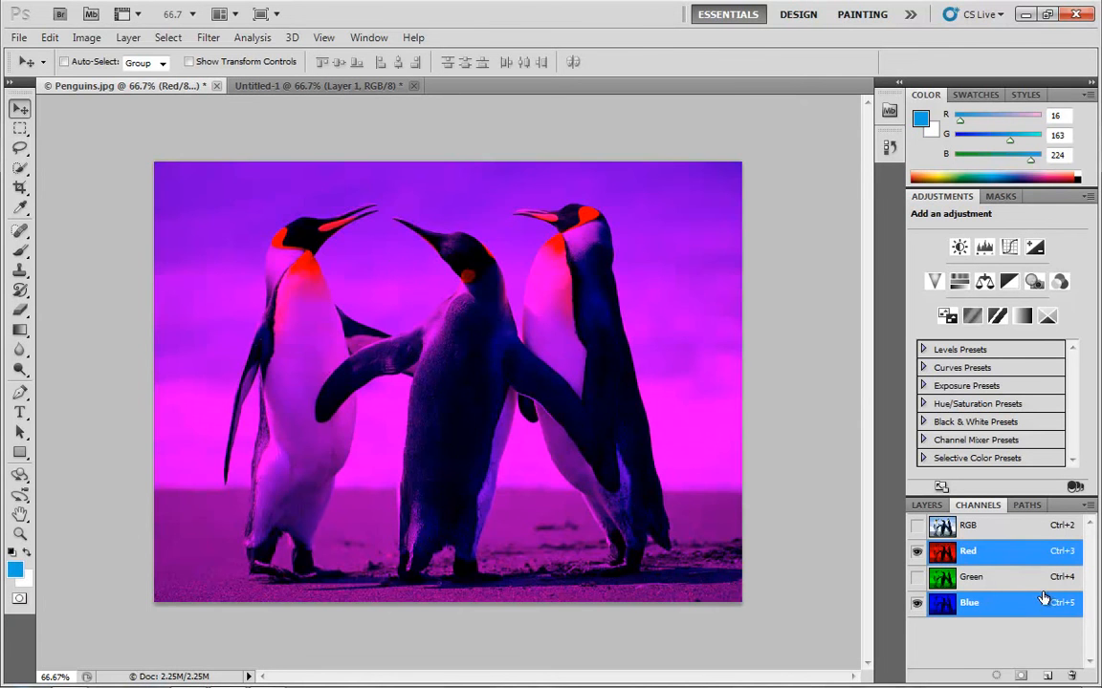
shift+click(1020, 582)
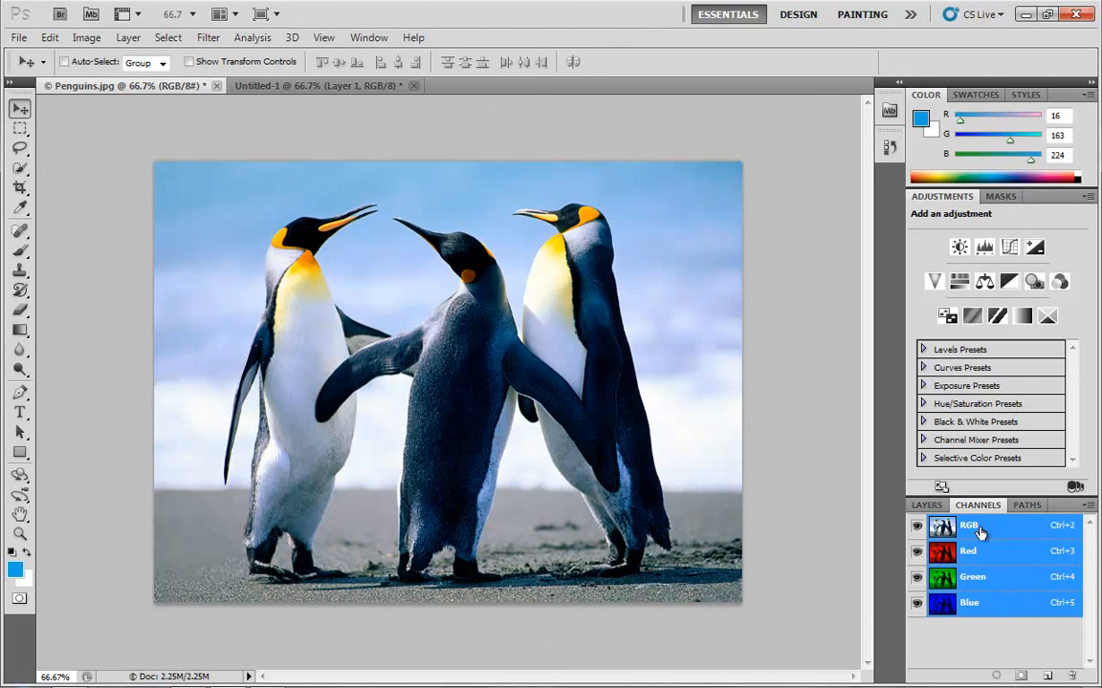
- View the Blue and Green channels alone again, and return to the RGB composite and the photo's layer list
click(1019, 599)
click(1010, 581)
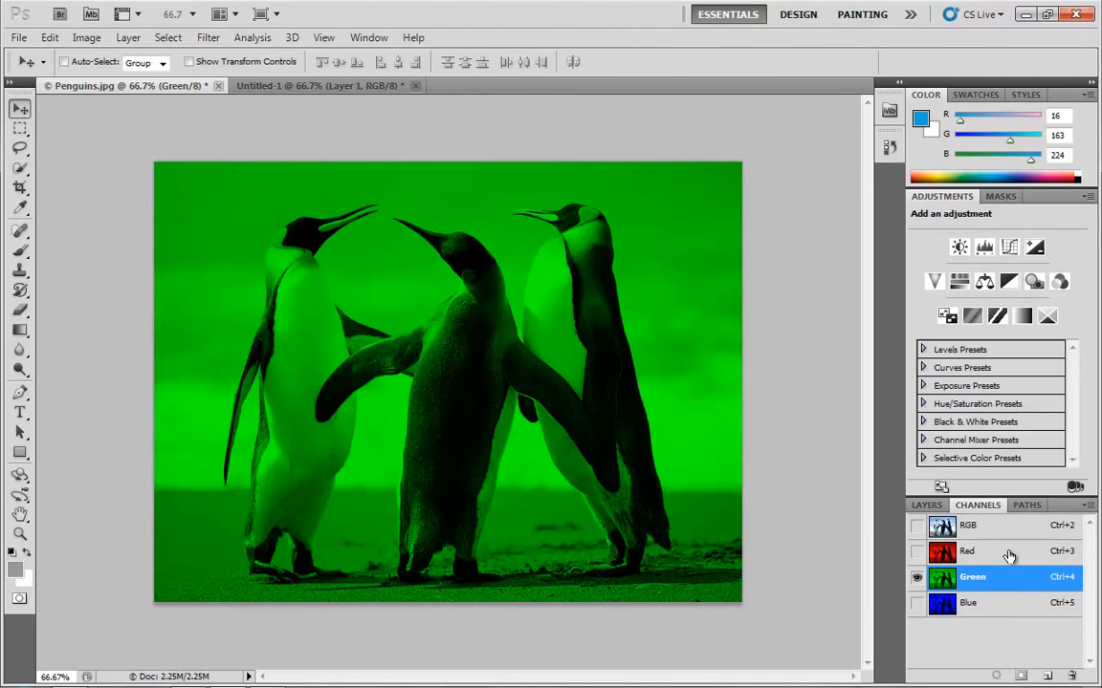
click(1004, 530)
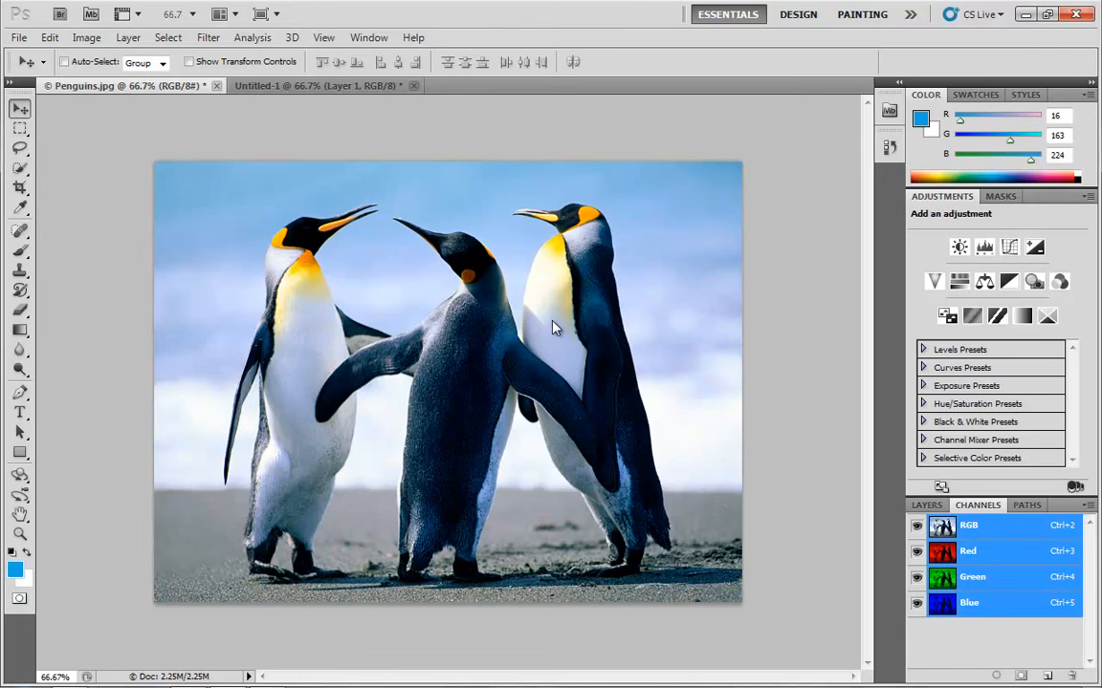
click(924, 505)
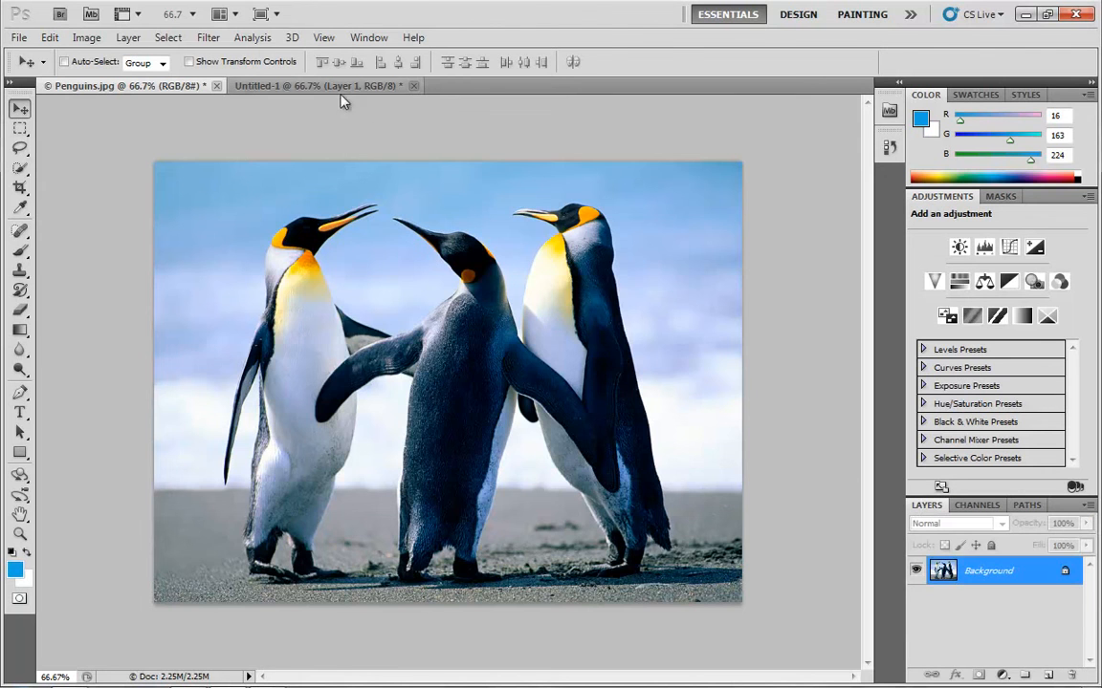
- Compare the Red, Green and Blue channels of the Untitled-1 drawing, and return to its RGB composite and layer list
click(303, 83)
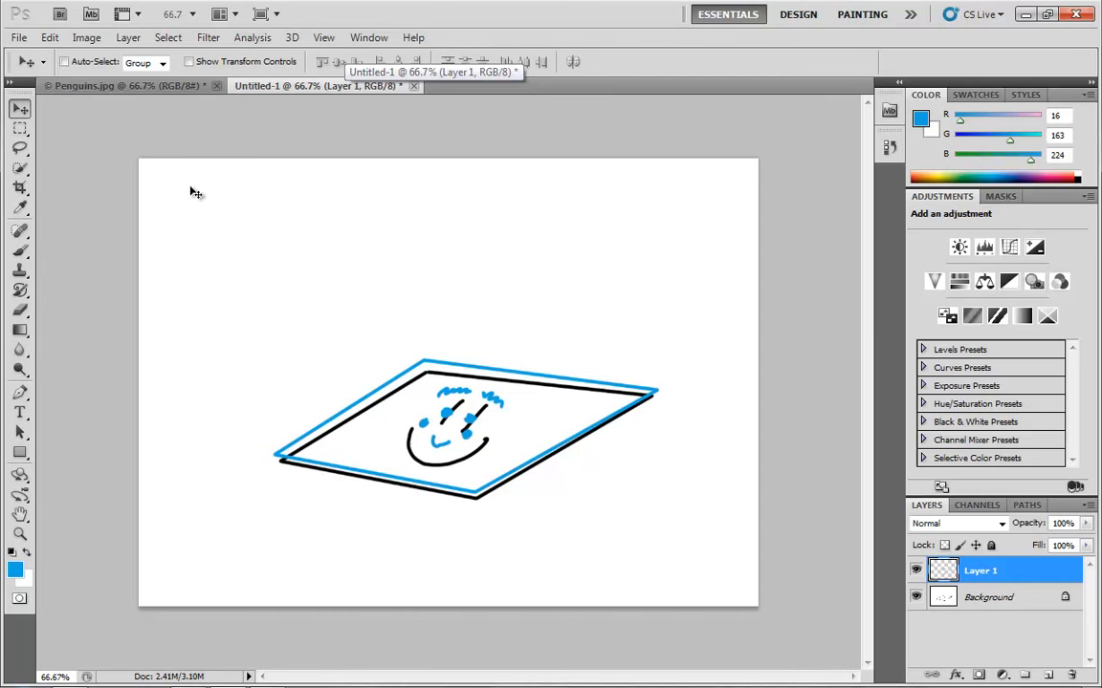
click(985, 507)
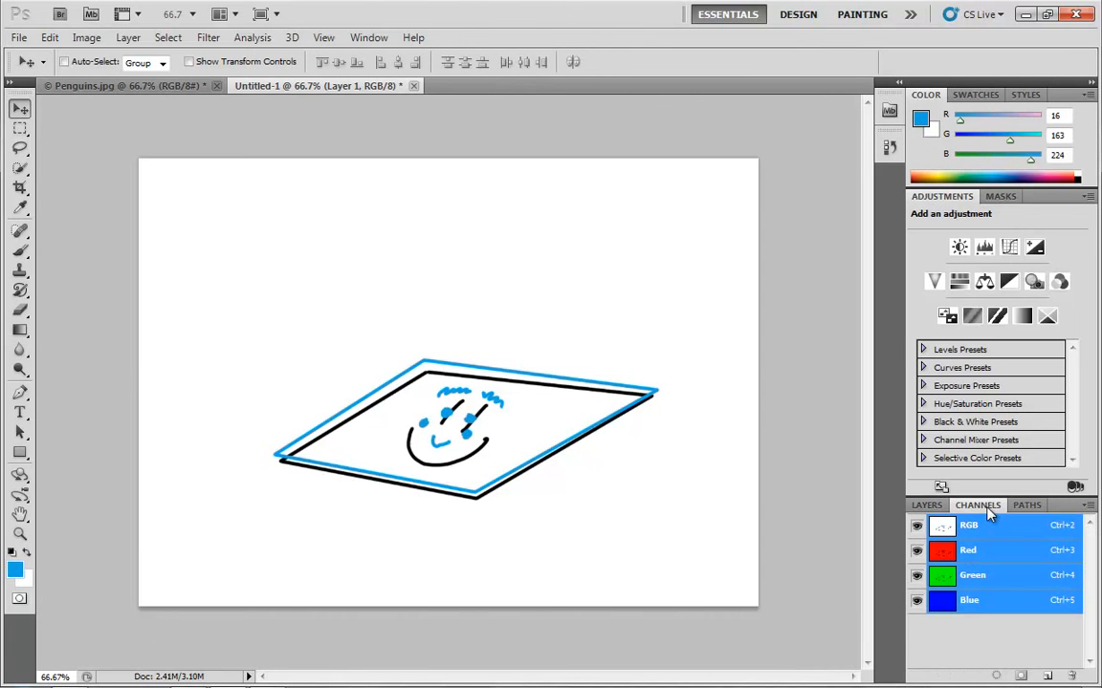
click(976, 550)
click(996, 578)
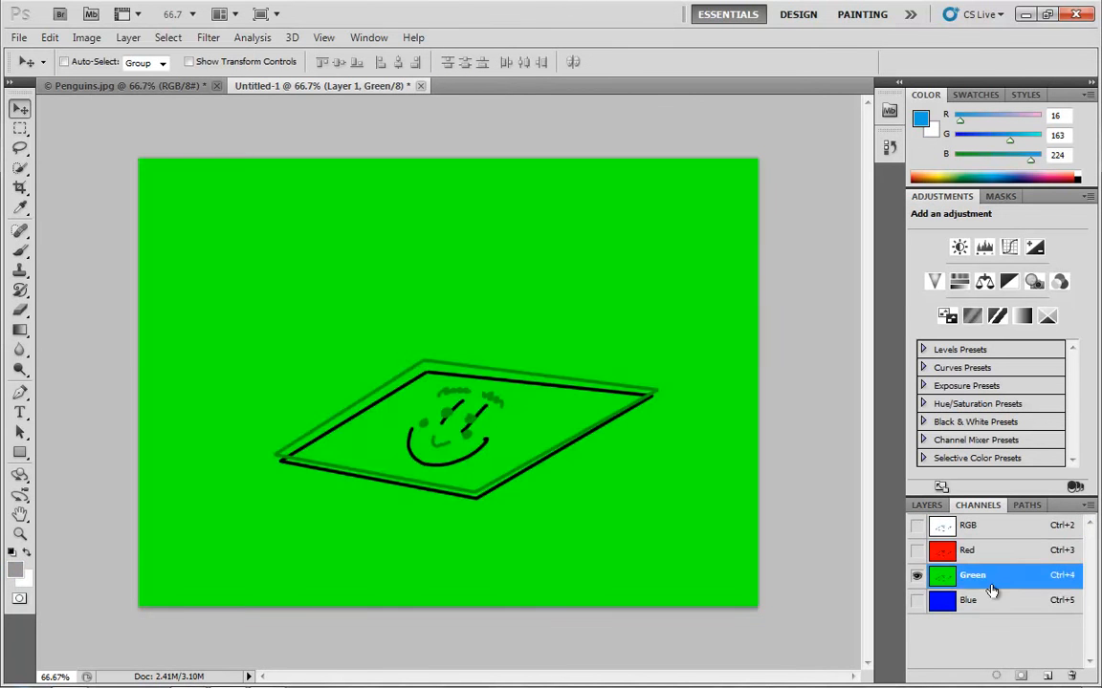
click(989, 597)
click(993, 552)
click(990, 578)
click(993, 600)
click(975, 552)
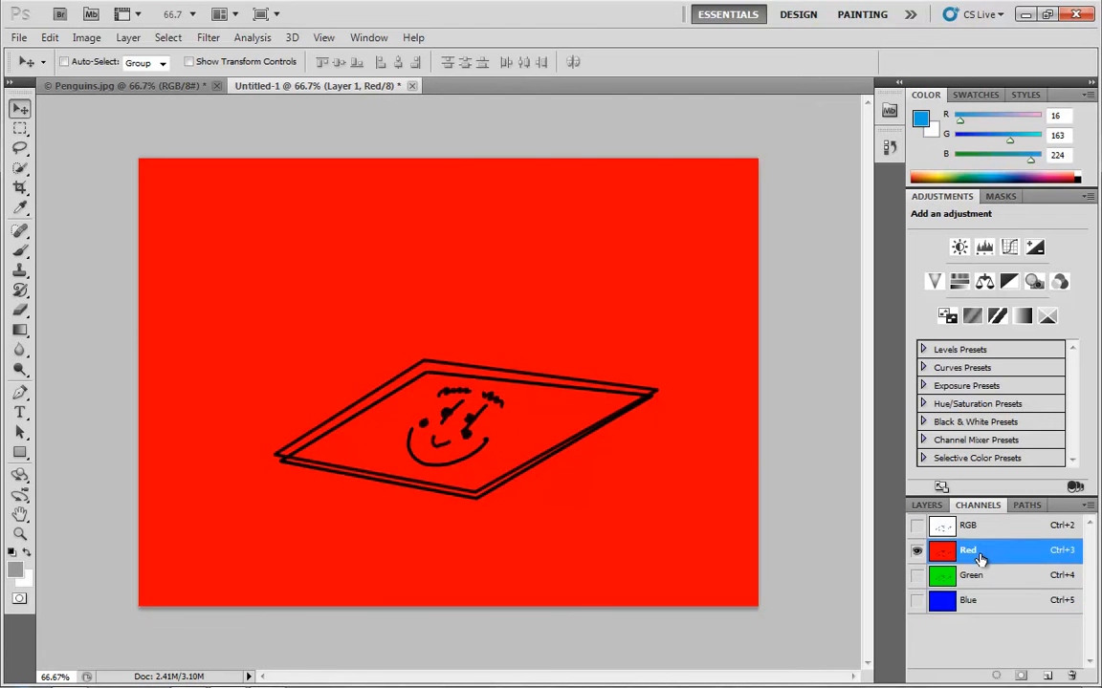
click(975, 526)
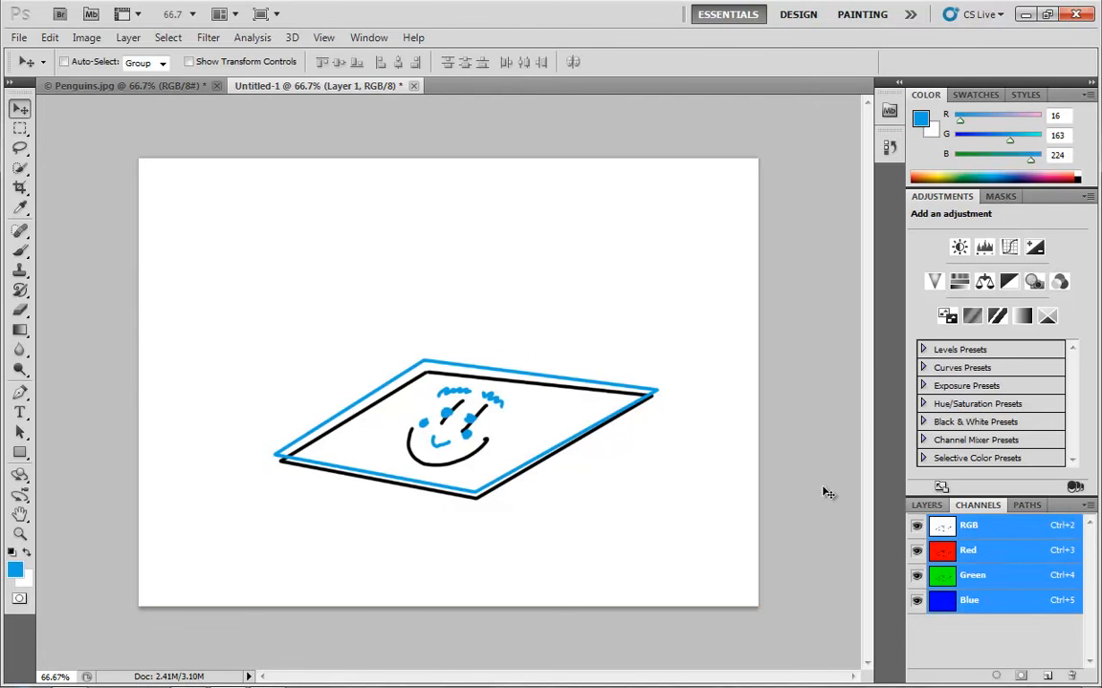
click(927, 505)
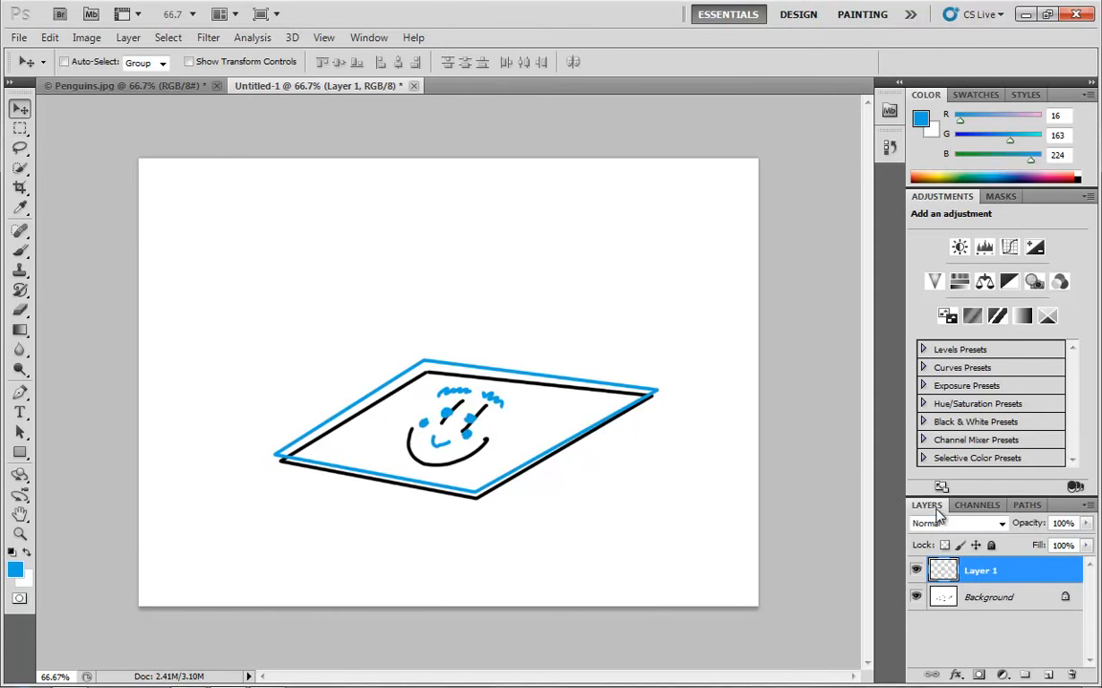
- Convert Penguins.jpg to CMYK Color with the U.S. Web Coated (SWOP) v2 profile and display its channels
click(109, 88)
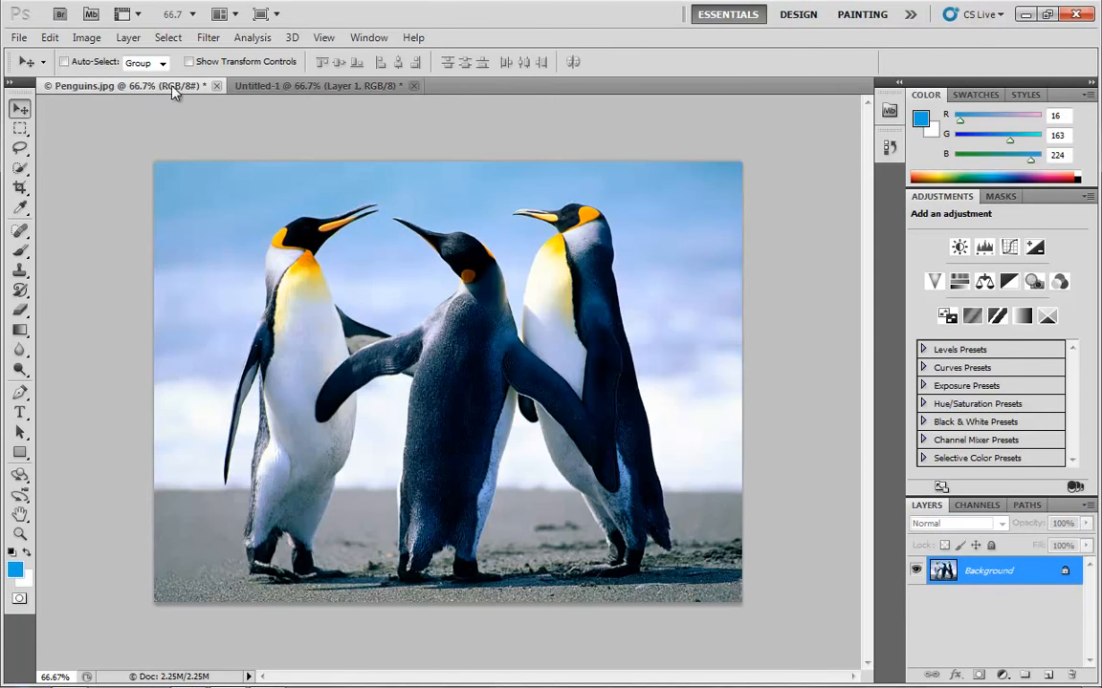
click(86, 37)
mouse_move(94, 56)
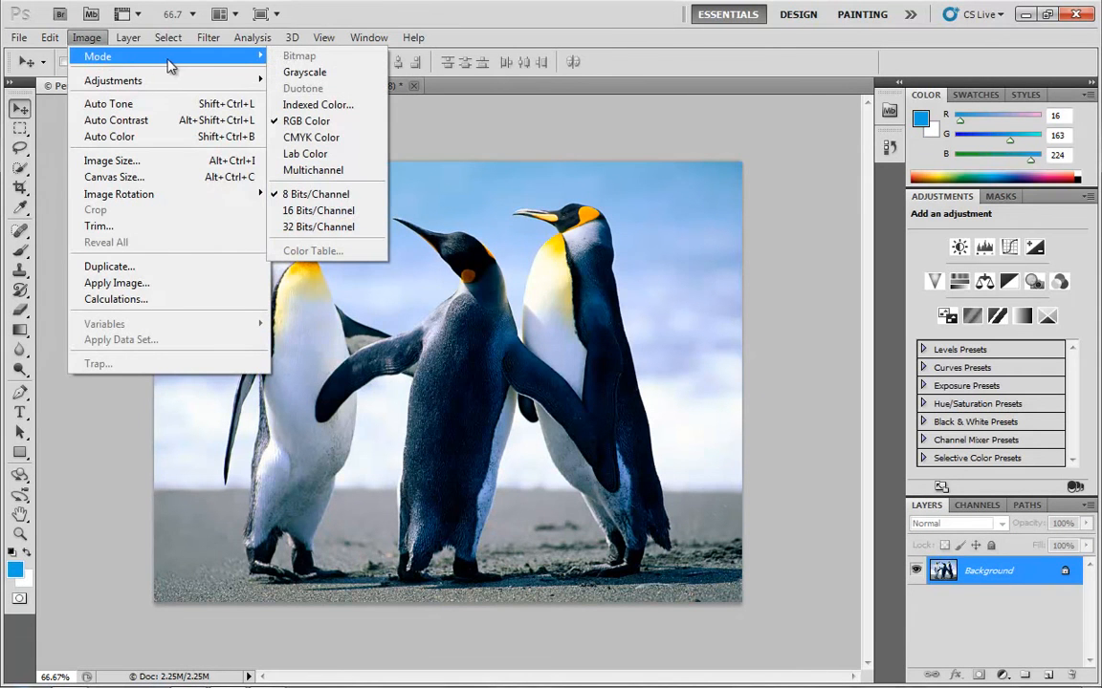
click(331, 146)
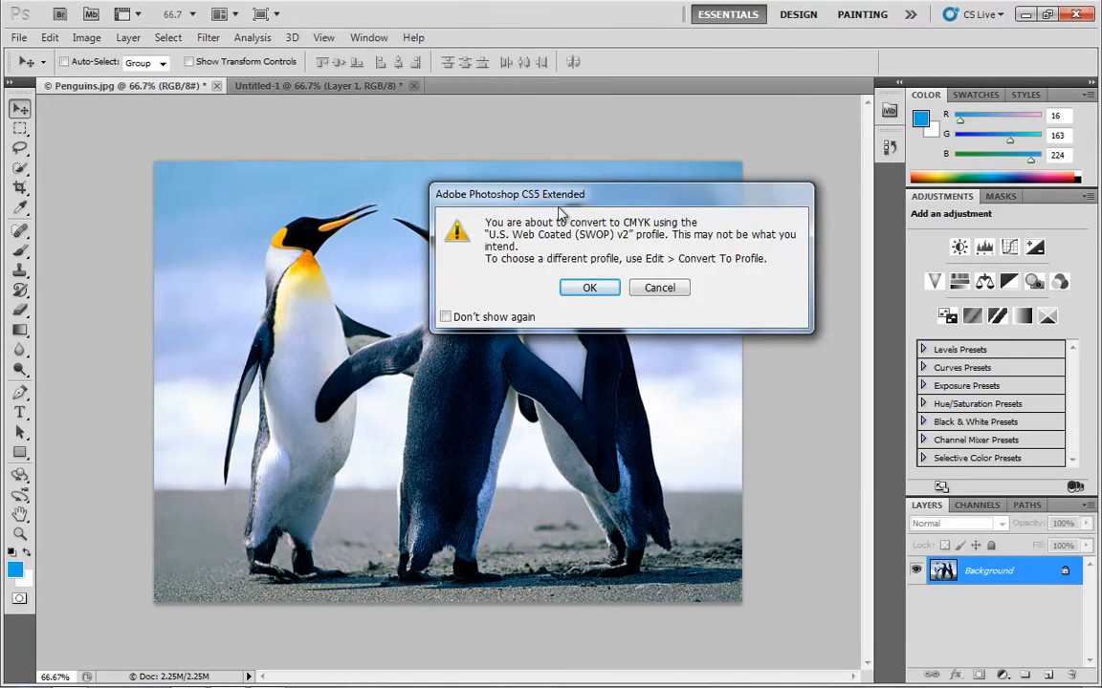
click(589, 287)
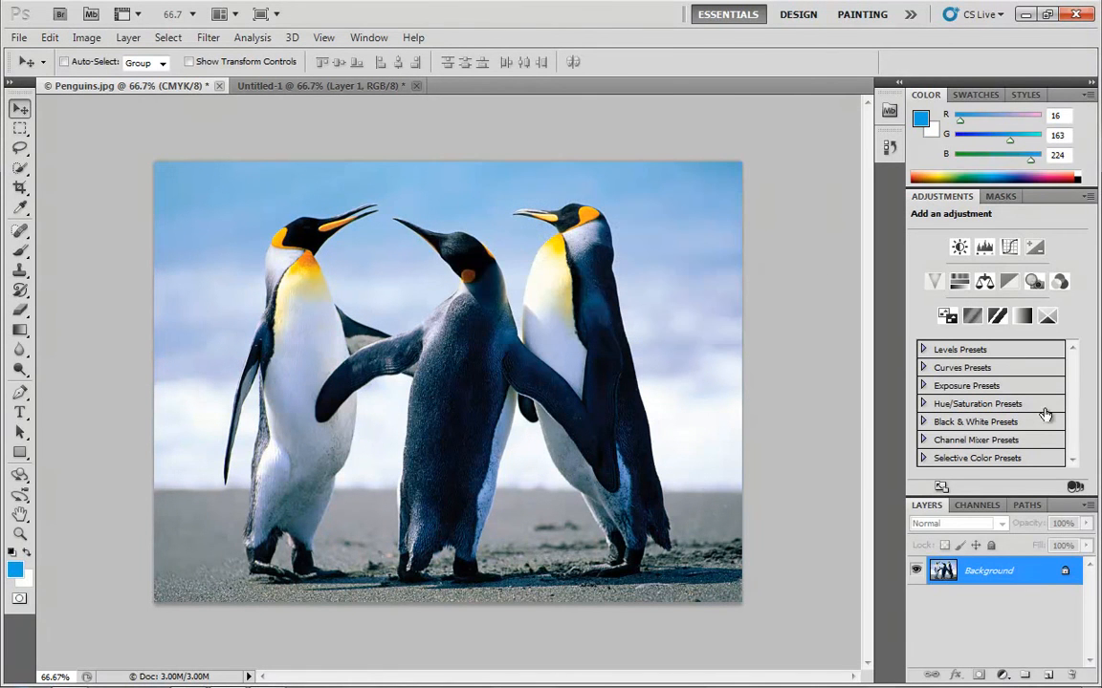
click(976, 507)
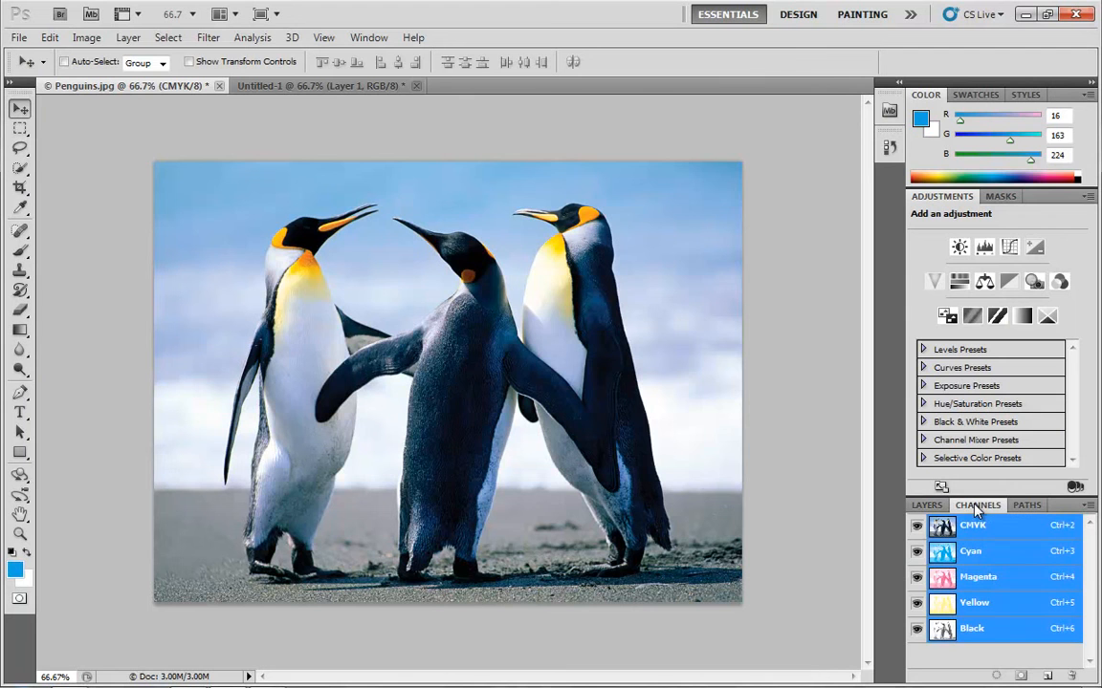
- View the Cyan, Magenta, Yellow and Black channels of the penguin photo one at a time
click(1007, 556)
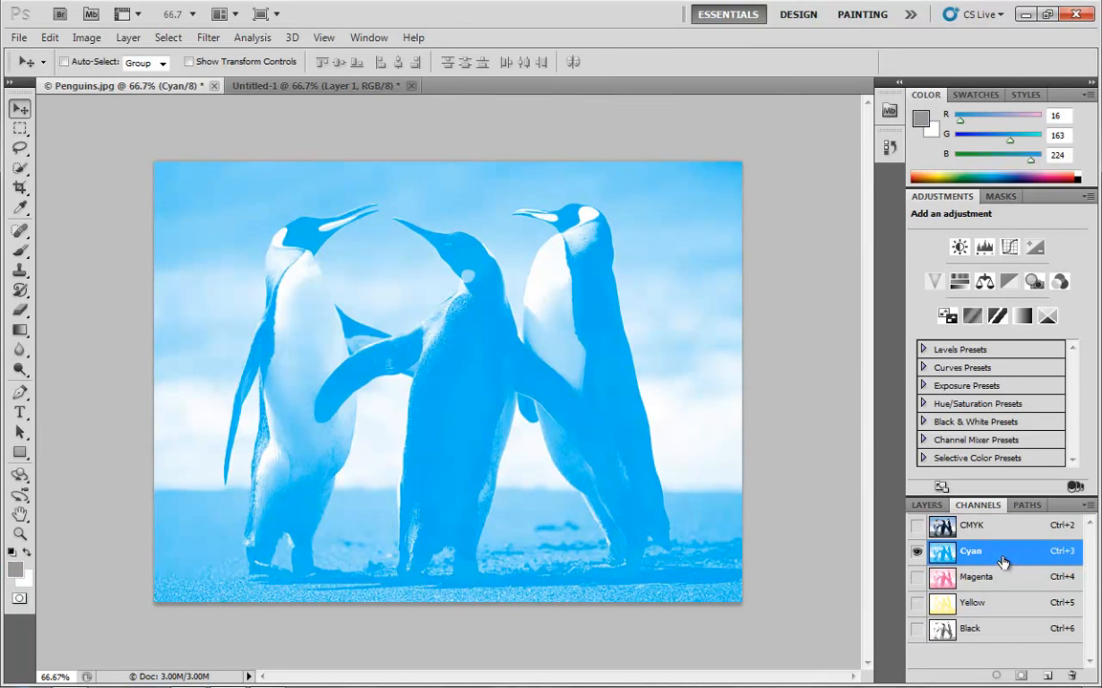
click(1006, 575)
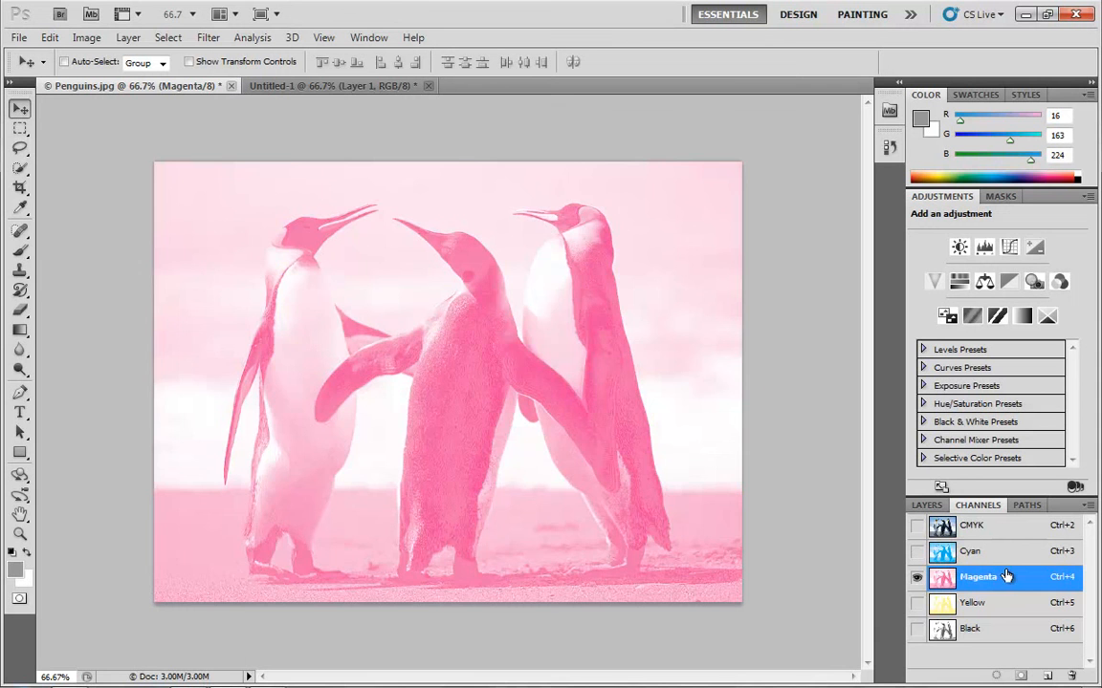
click(1003, 606)
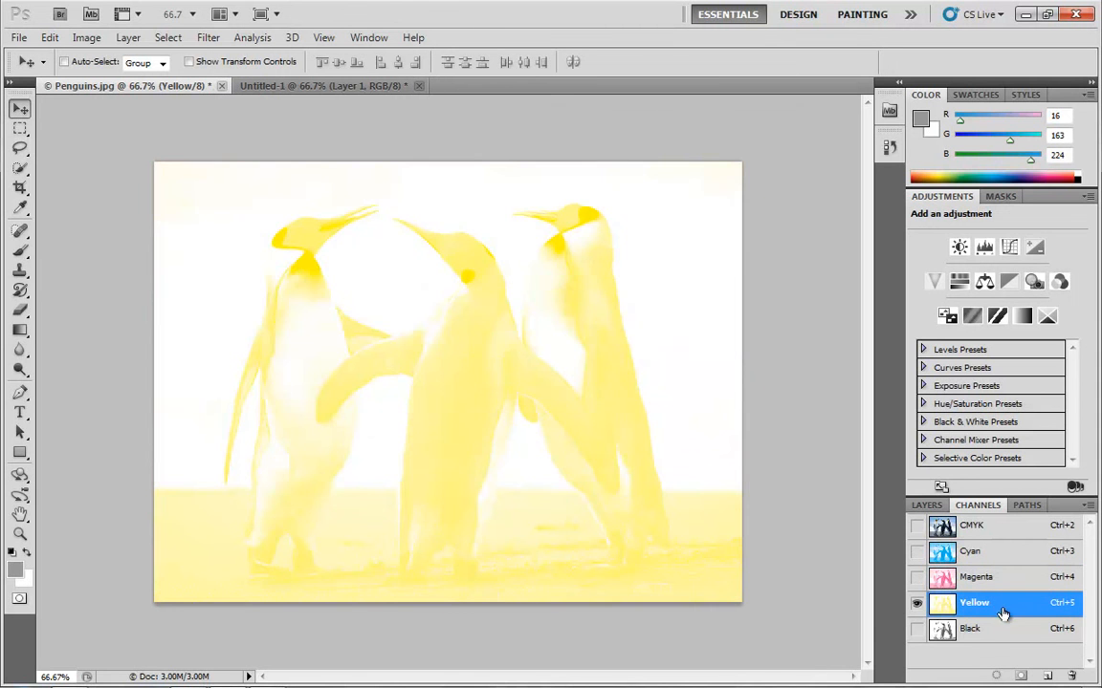
click(996, 633)
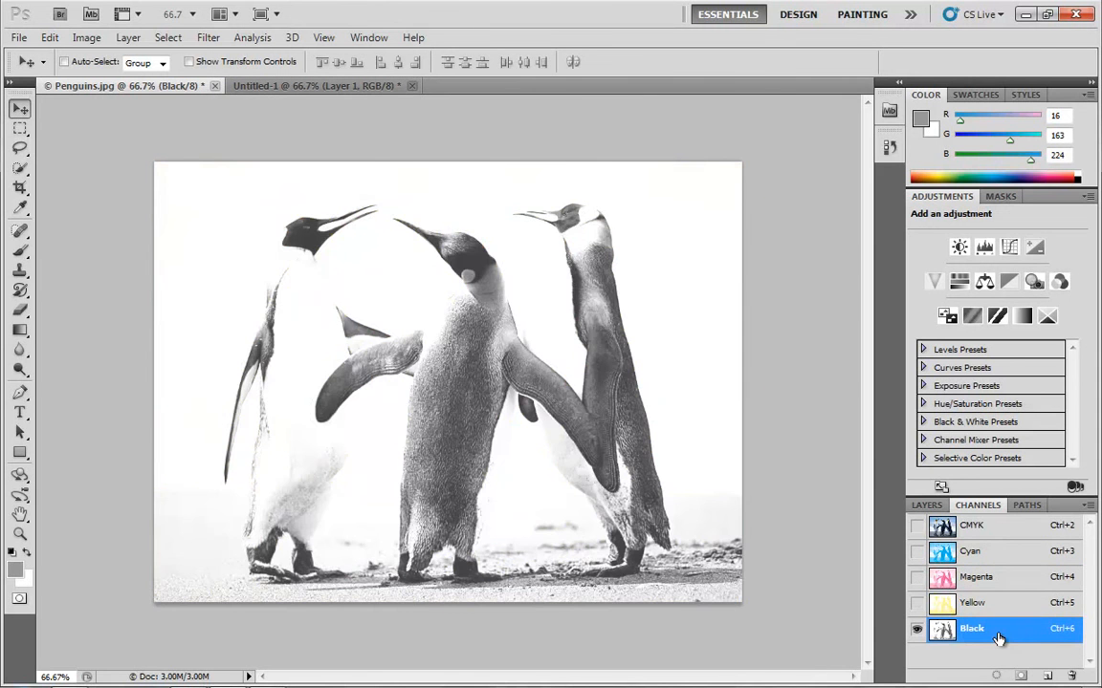
- Starting from Cyan alone, add the Magenta, Yellow and Black channels one by one, and return to the photo's layer list
click(1004, 555)
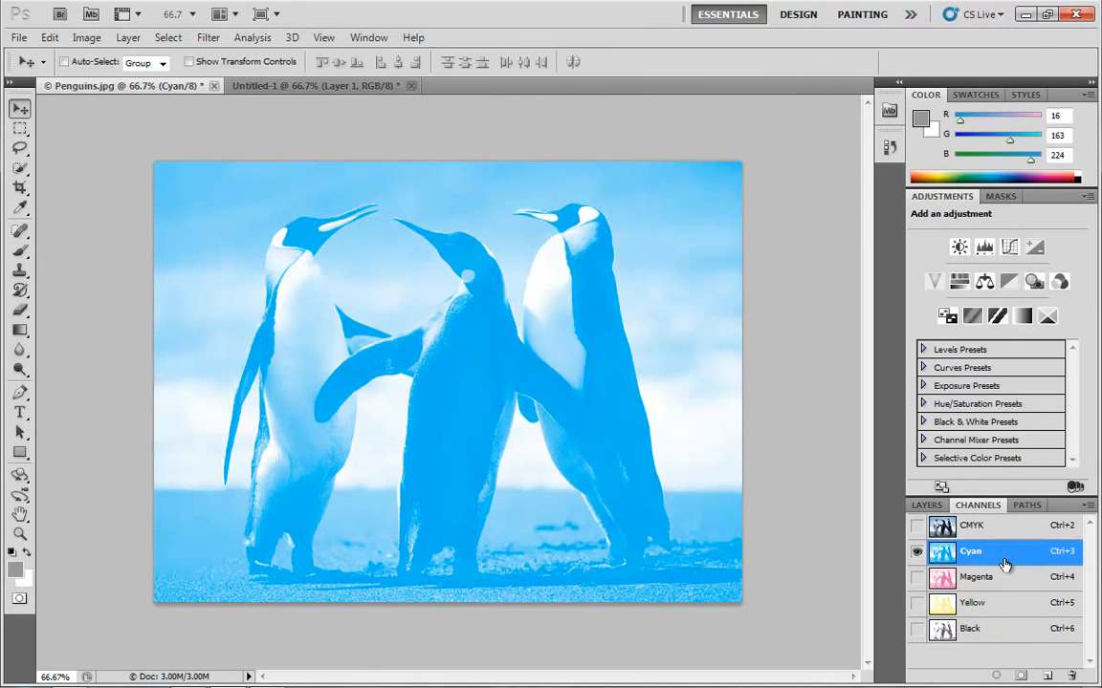
shift+click(1013, 583)
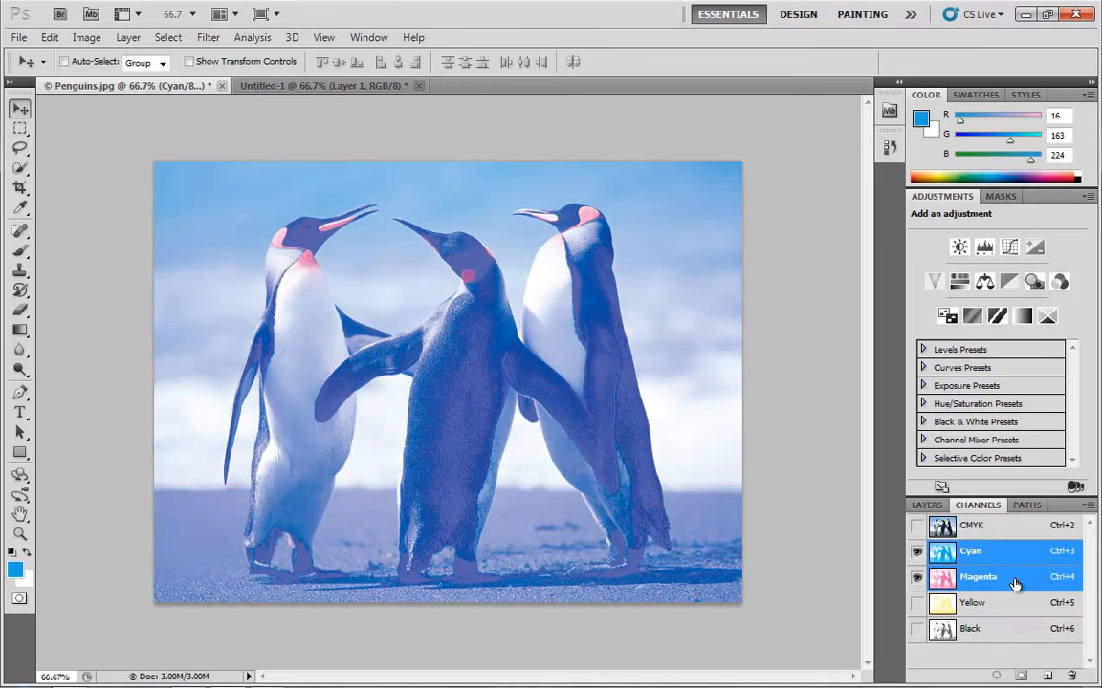
shift+click(1004, 608)
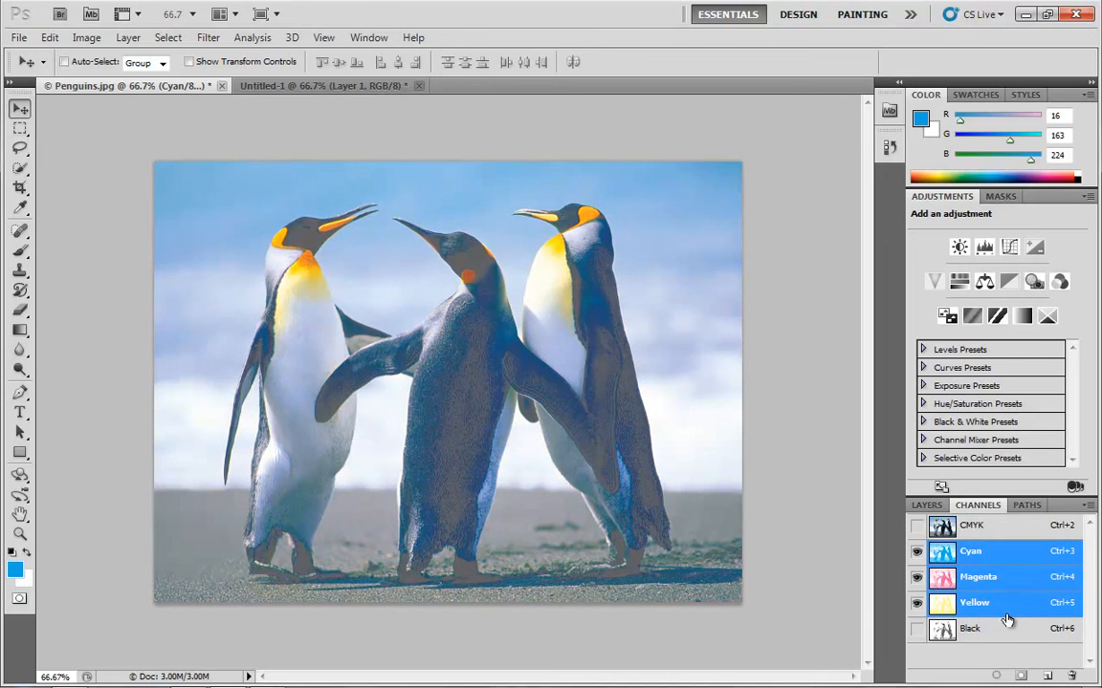
shift+click(1012, 635)
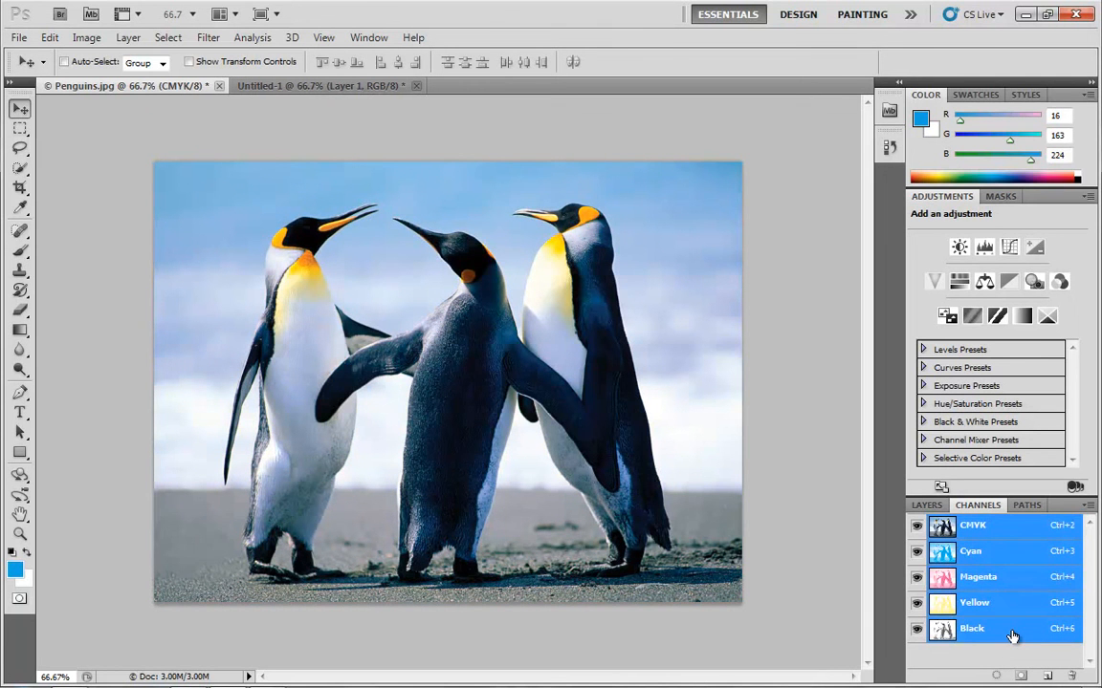
click(927, 505)
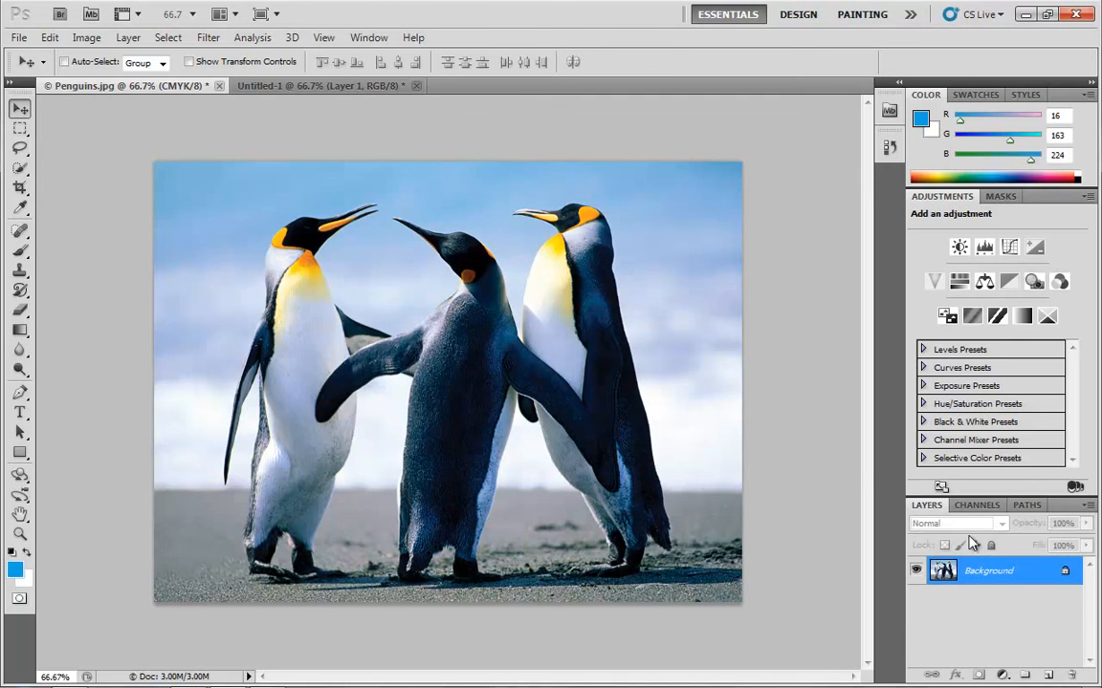
- Switch to the Untitled-1 drawing and compare its layer list with its channel list, ending on the layers
click(325, 84)
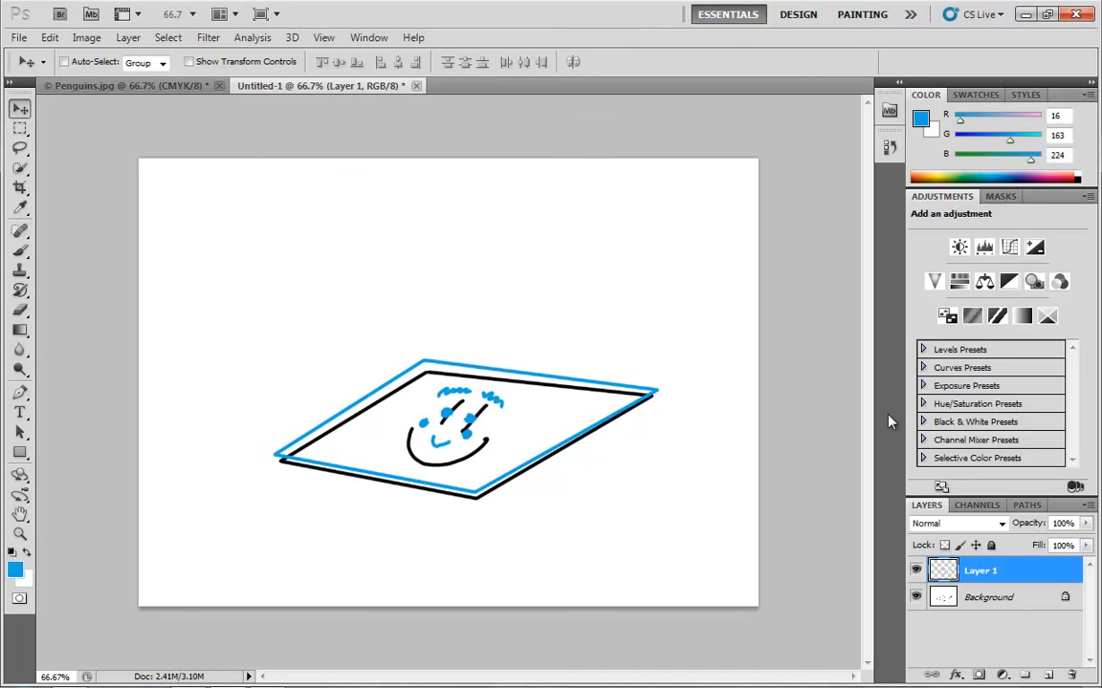
click(977, 507)
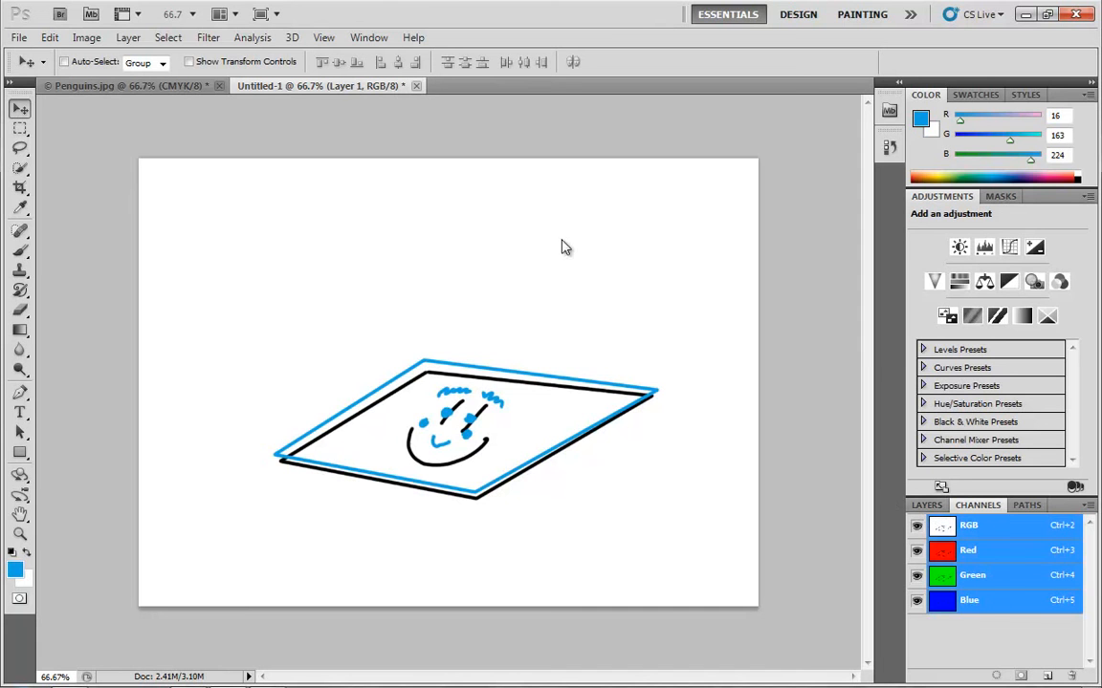
click(926, 505)
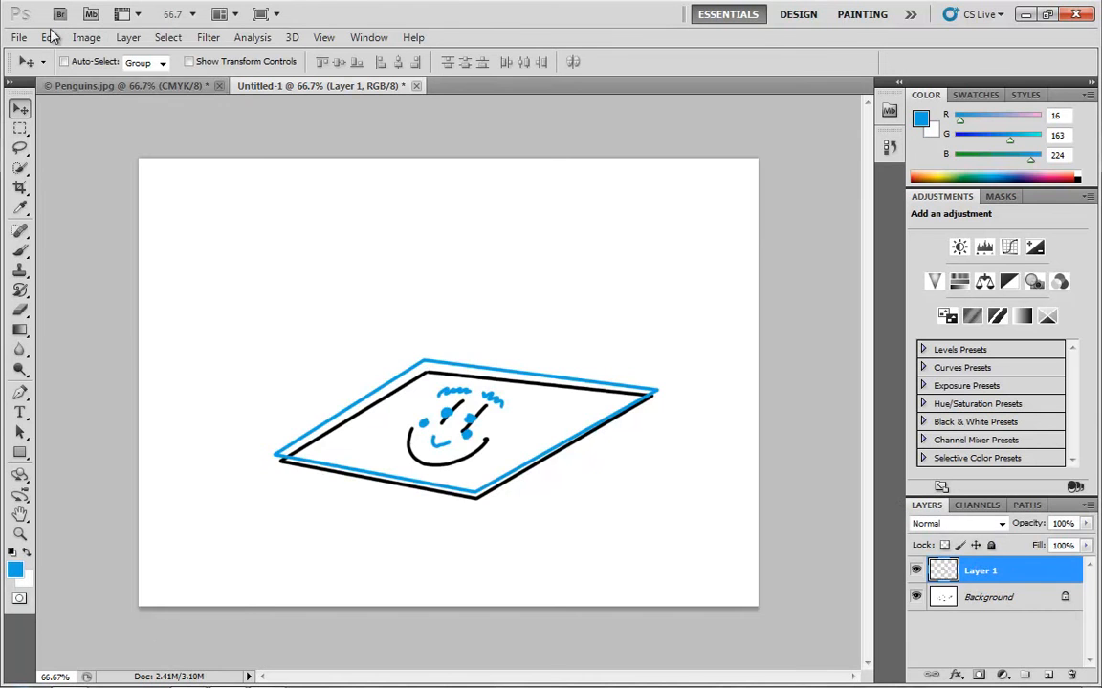
- Convert Penguins.jpg to Grayscale, discarding its color information, and check its channel list before returning to the layers
click(69, 85)
click(127, 40)
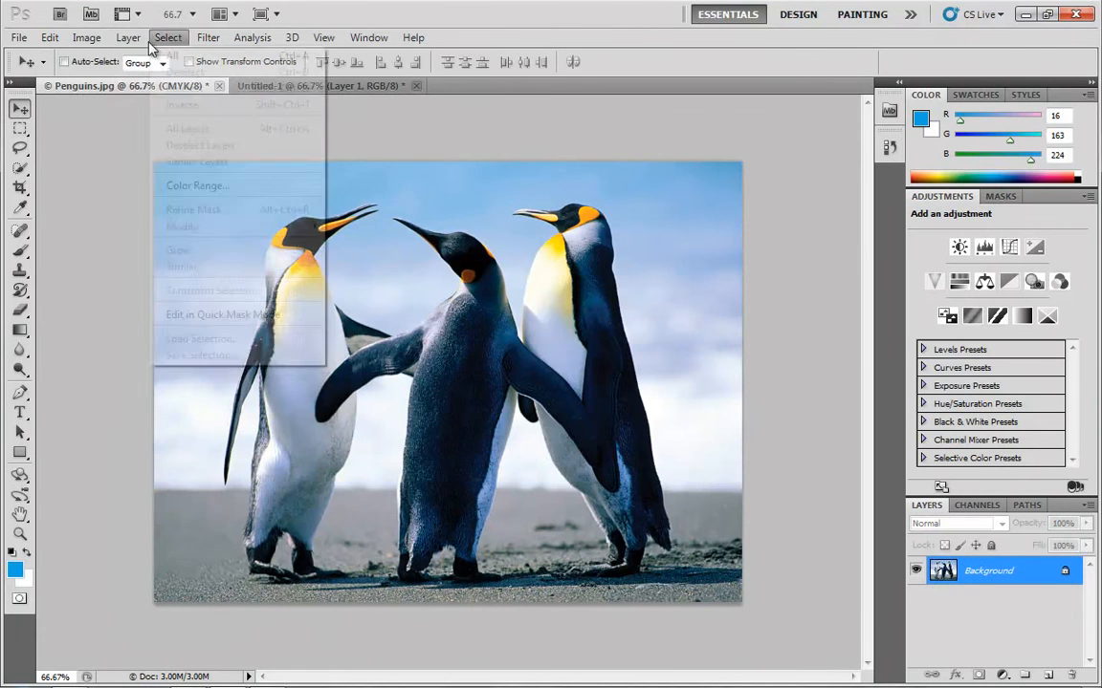
mouse_move(191, 58)
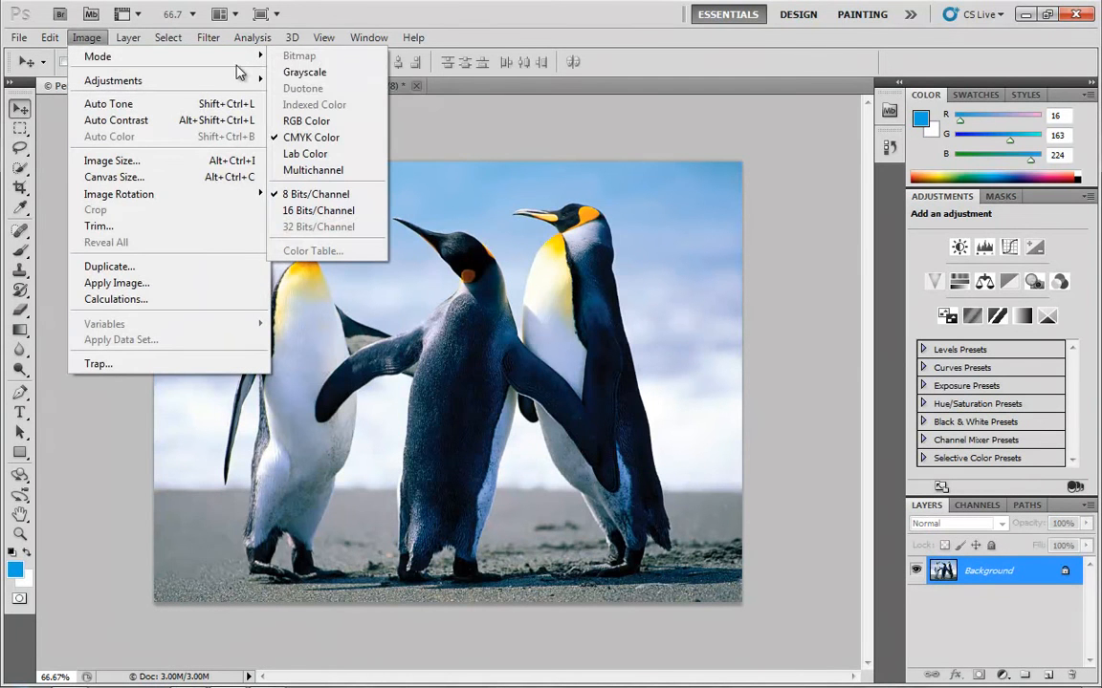
click(315, 74)
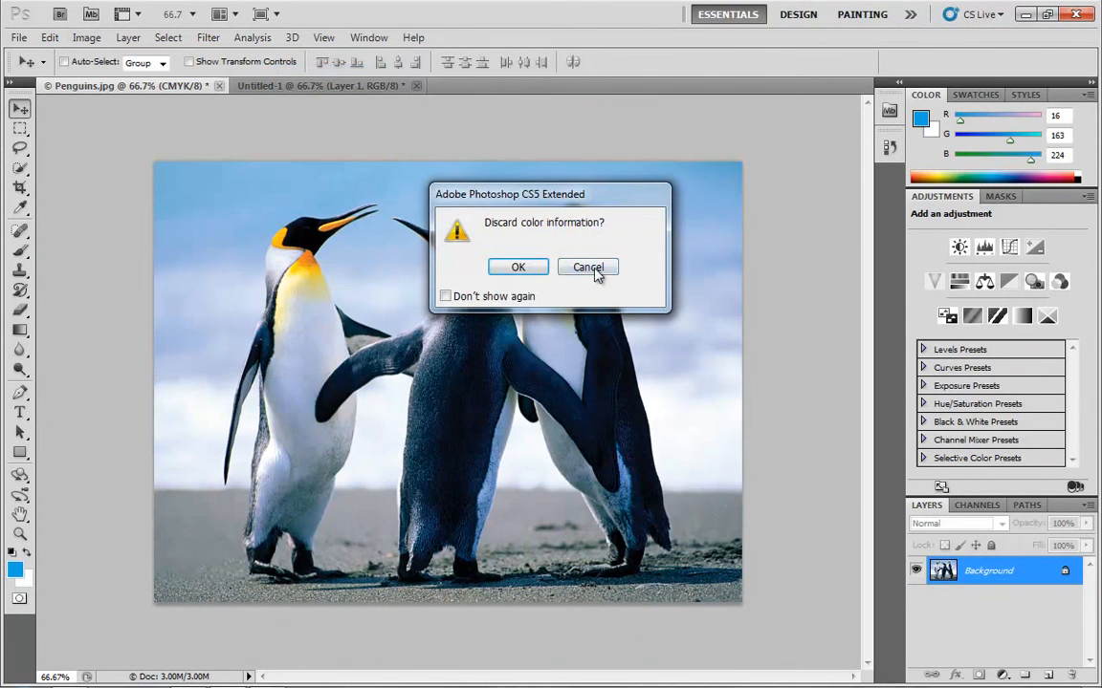
click(523, 267)
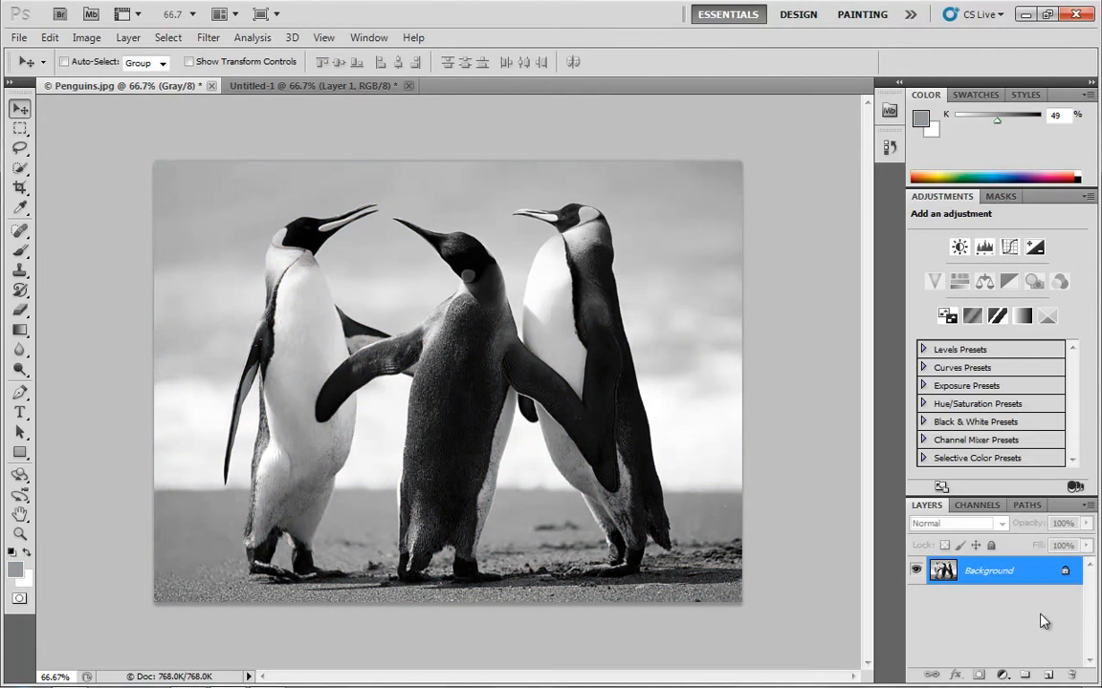
click(977, 505)
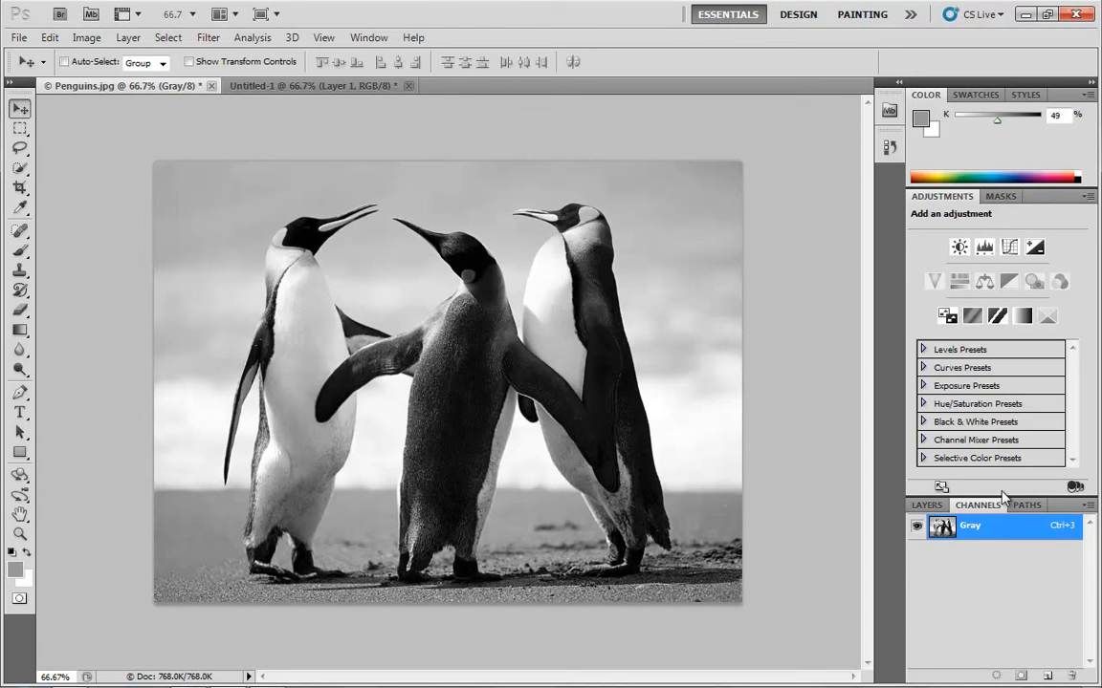
click(926, 505)
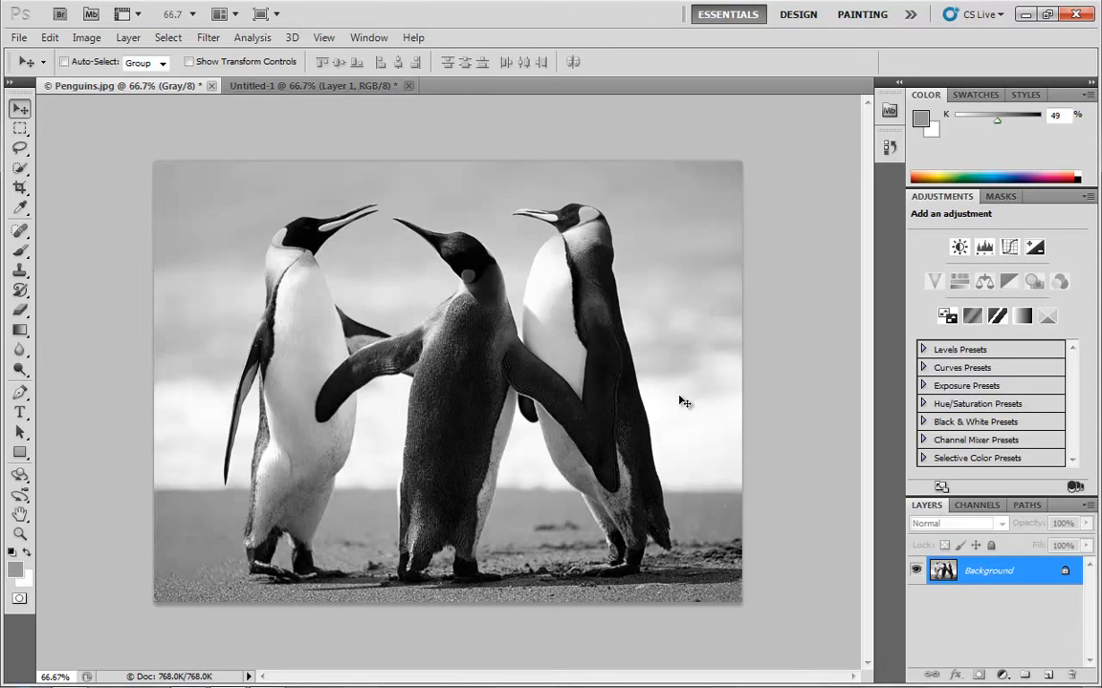